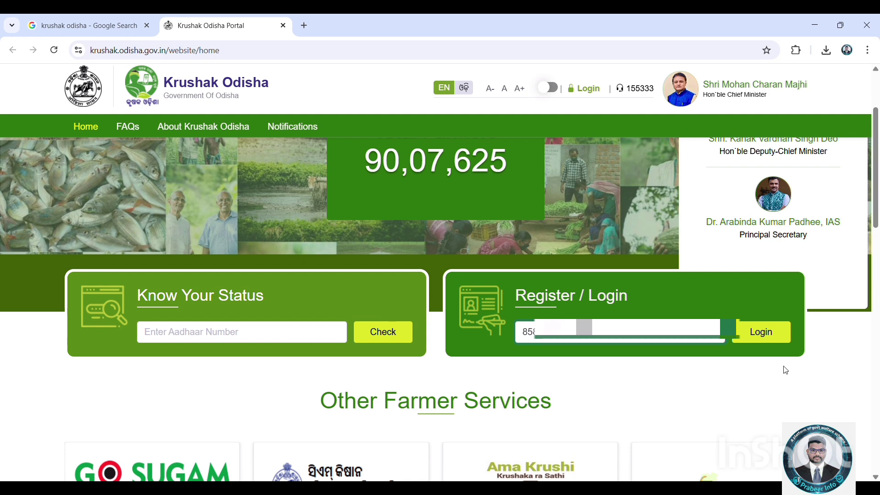
Start registration with the Aadhaar number and submit the farmer's name and date of birth
left_click(759, 336)
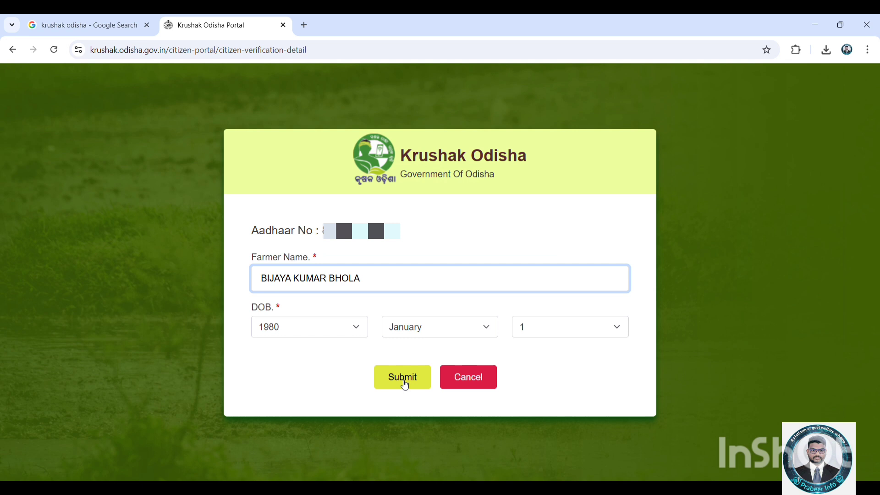
left_click(406, 385)
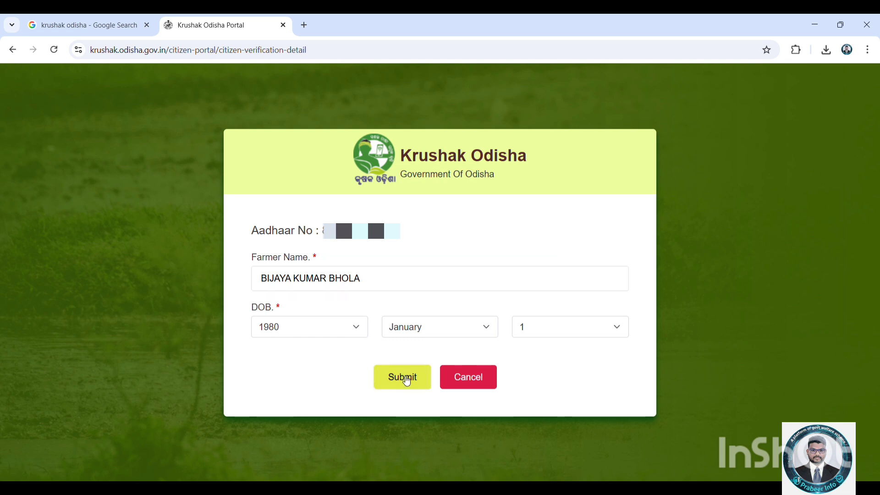
left_click(418, 291)
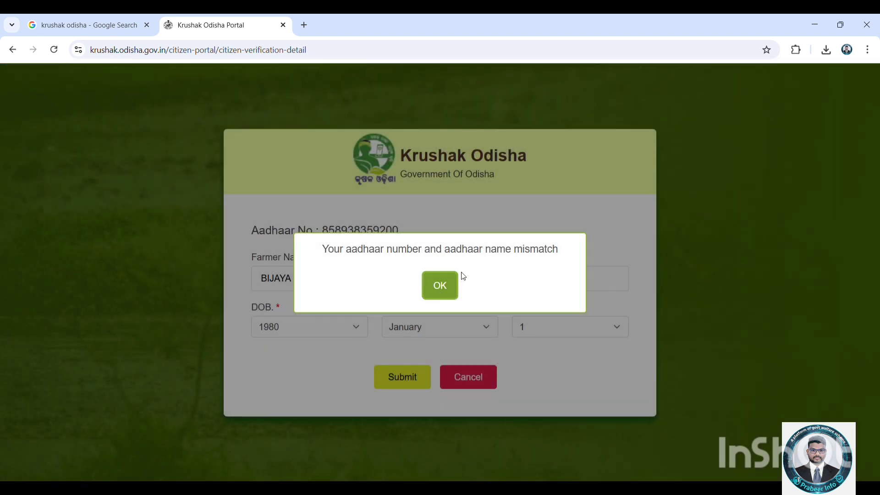
Re-enter the farmer's name exactly as on Aadhaar and resubmit it
left_click(439, 288)
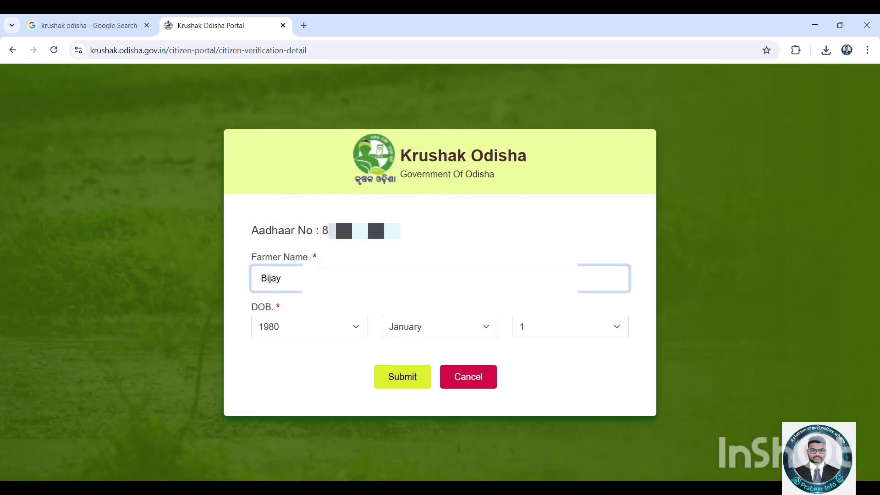
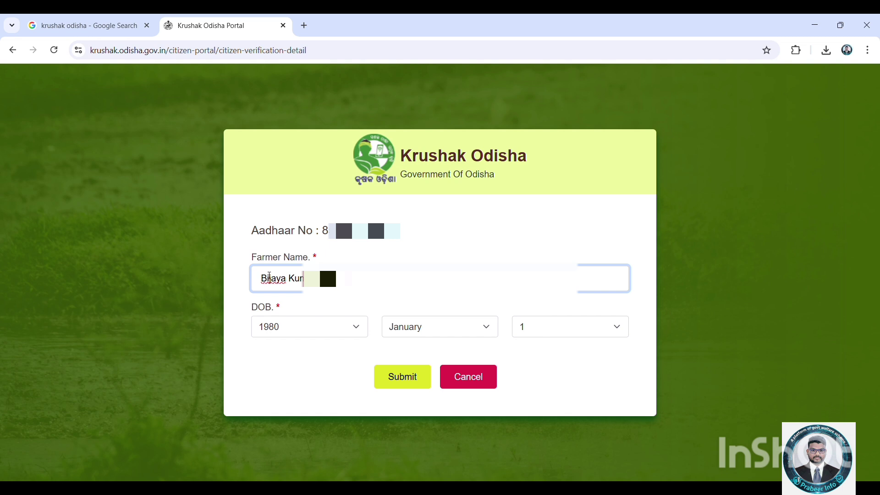
left_click(410, 379)
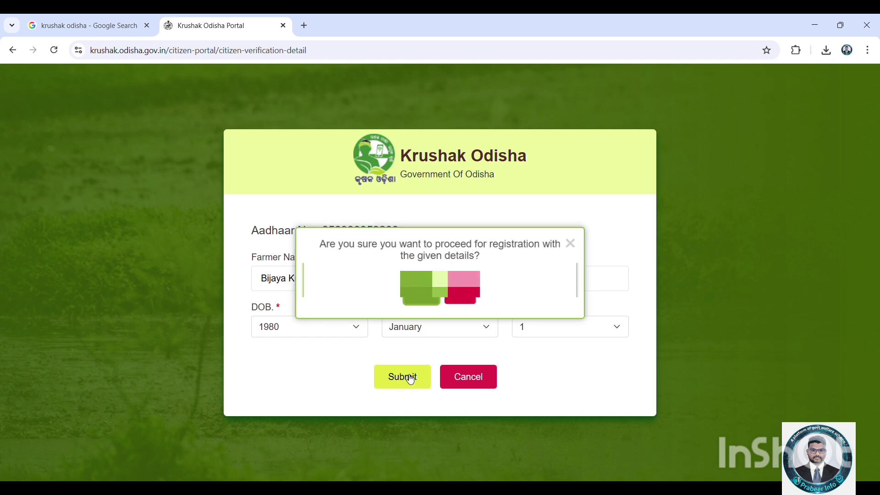
left_click(423, 296)
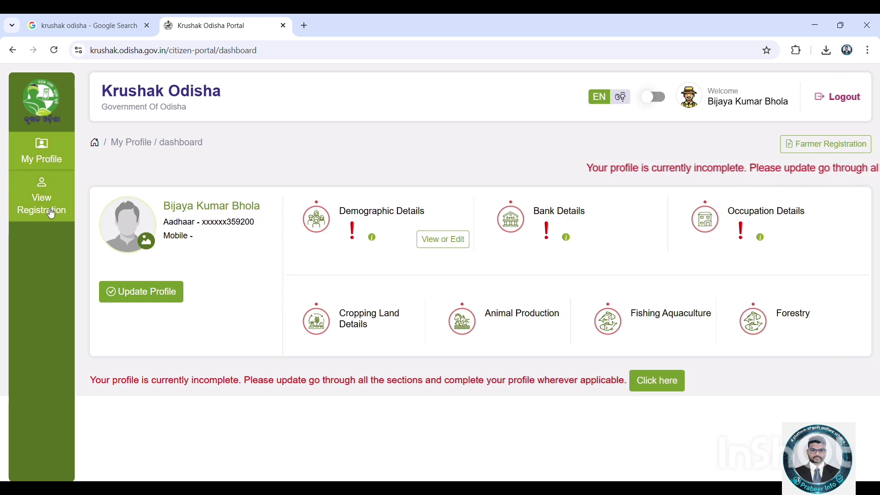
Enter the father's full name in the demographic details form, fixing its capitalisation
left_click(149, 295)
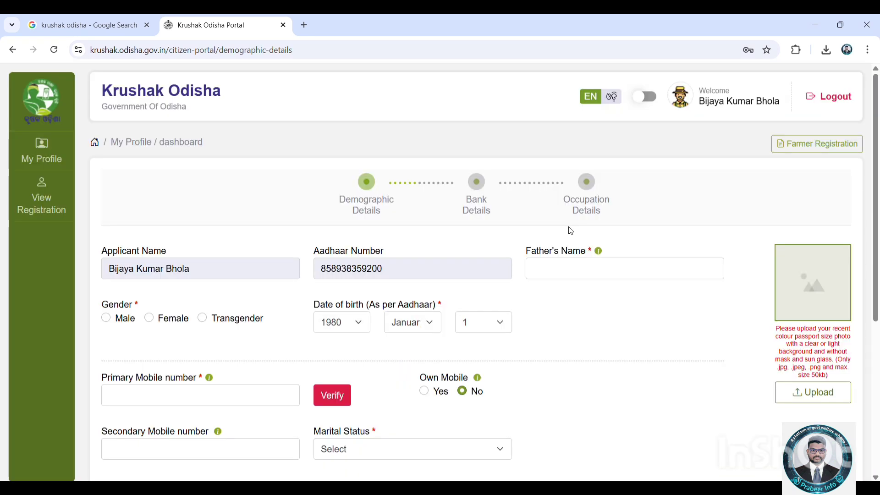
left_click(560, 276)
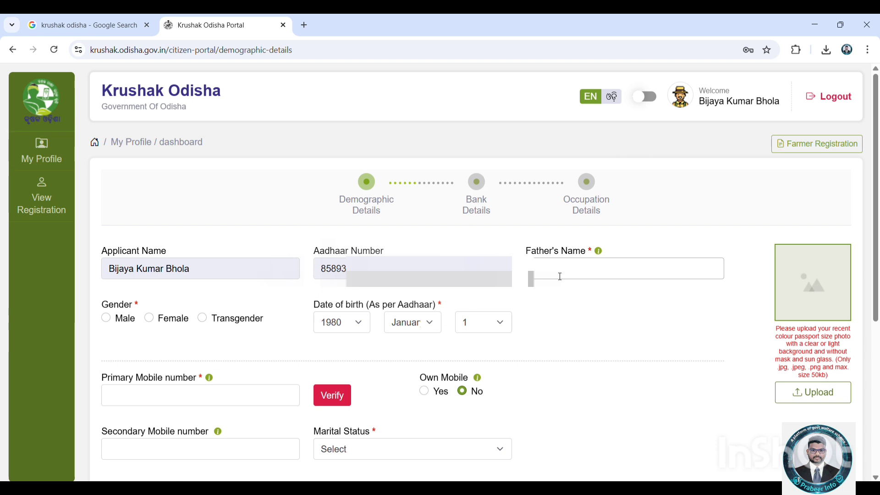
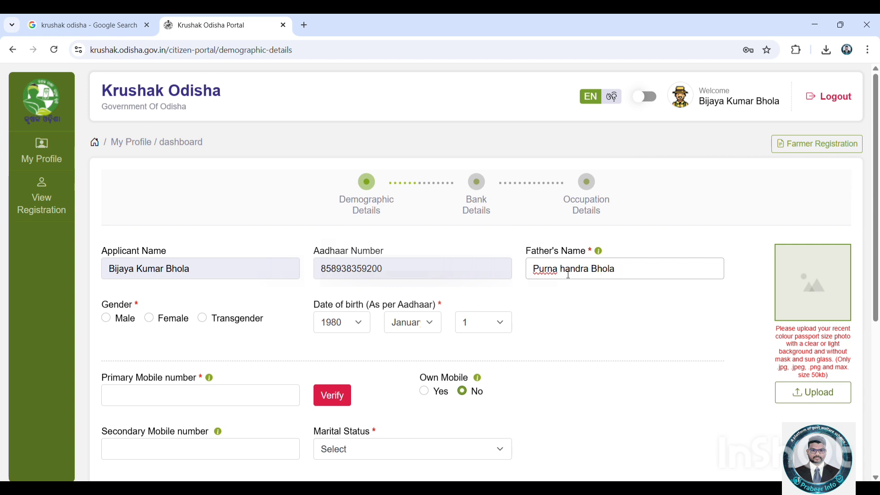
Set gender to Male and upload a passport-size photo under 50 kb
left_click(109, 319)
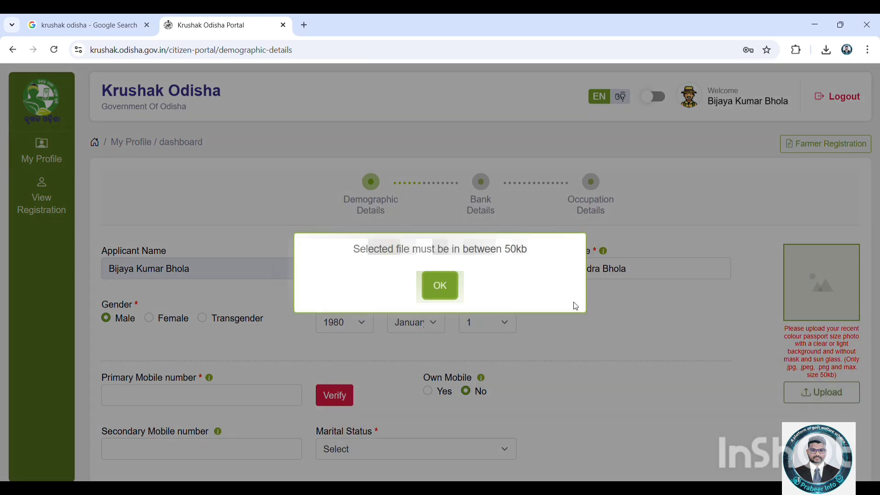
left_click(442, 286)
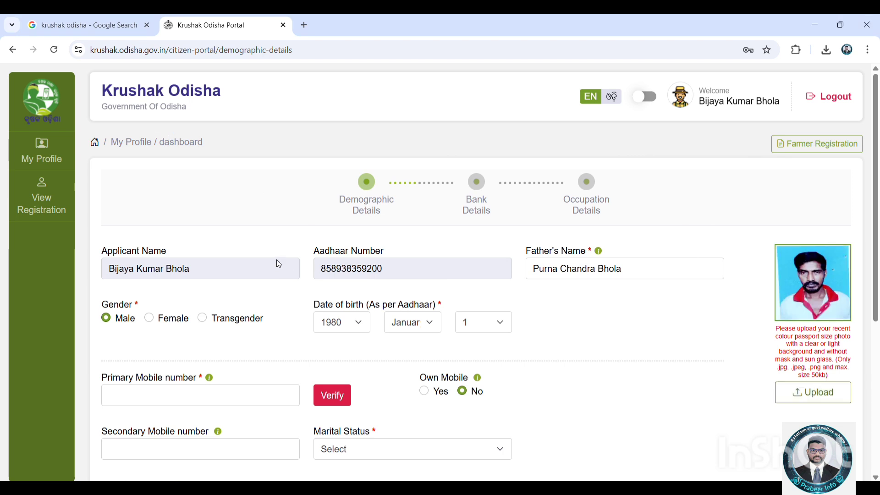
scroll(603, 334, "down", 4)
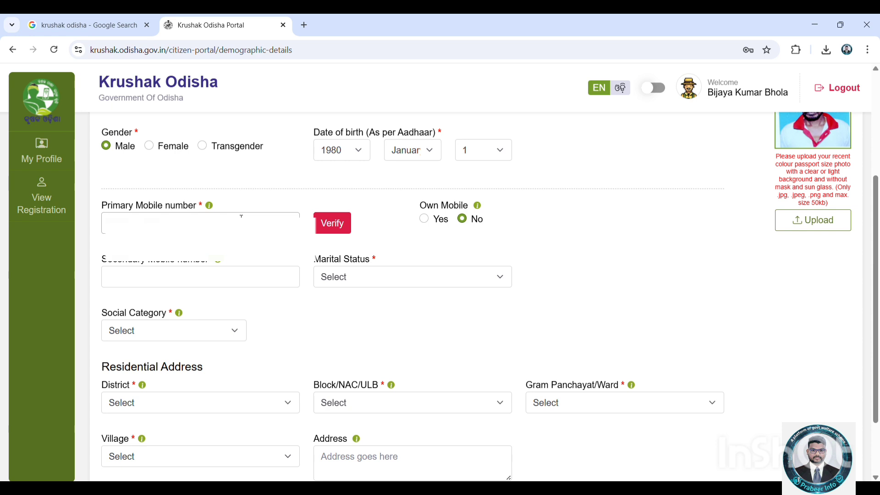
Set Own Mobile to Yes and verify the primary number with the received OTP
left_click(424, 219)
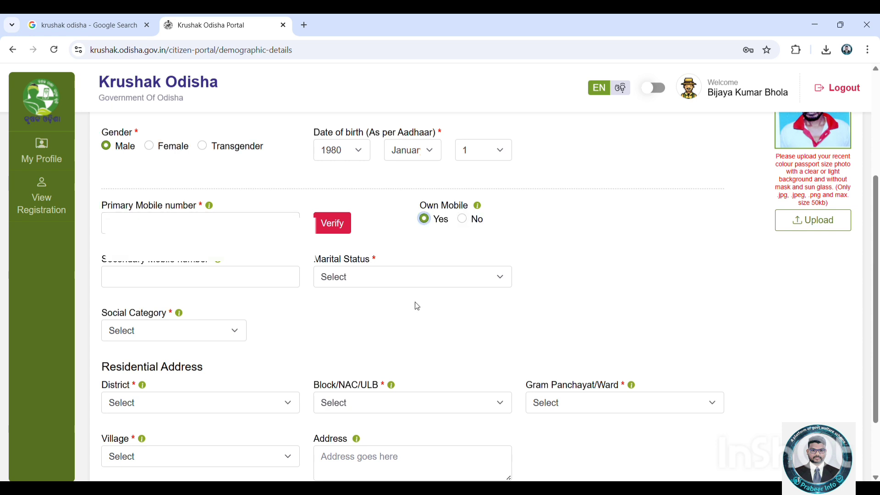
left_click(335, 224)
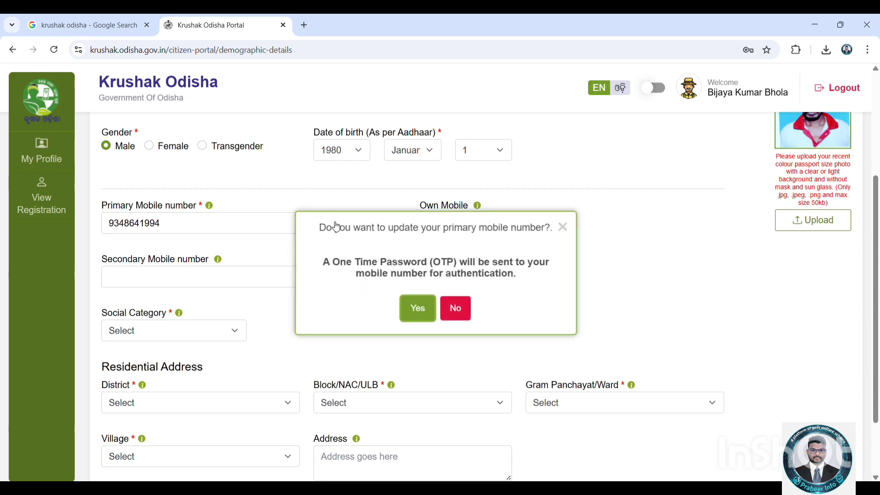
left_click(418, 310)
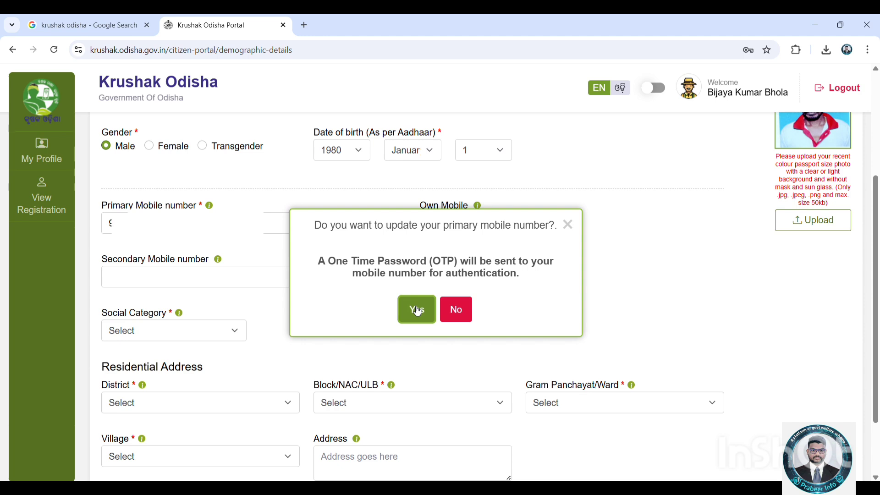
left_click(417, 311)
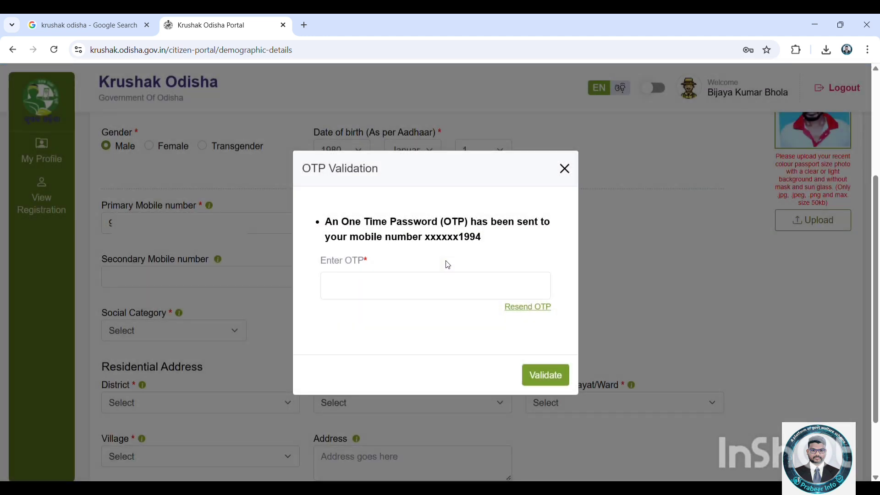
left_click(341, 286)
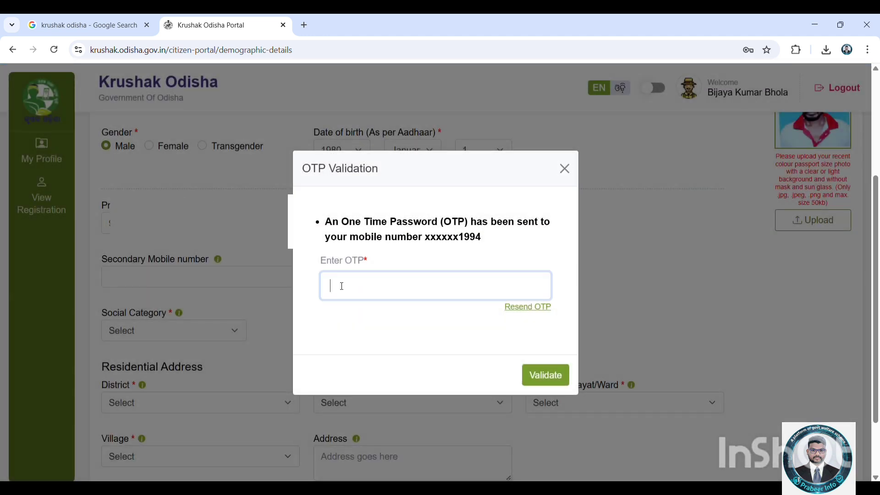
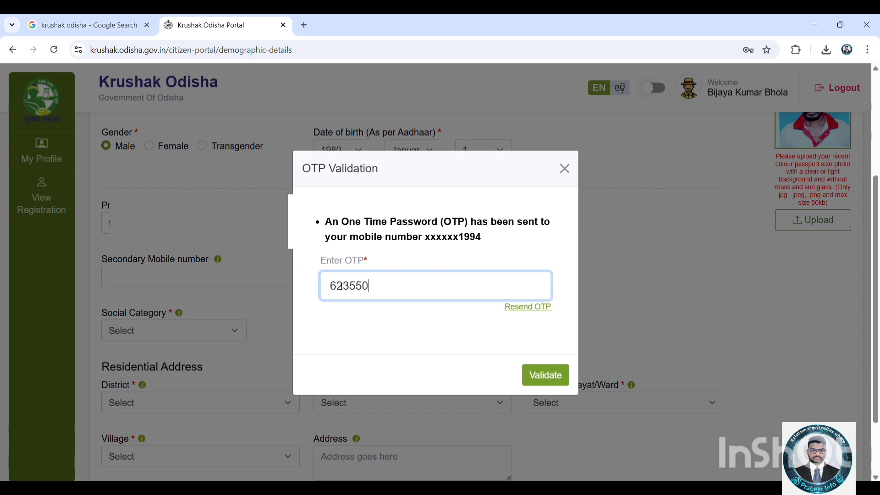
left_click(548, 380)
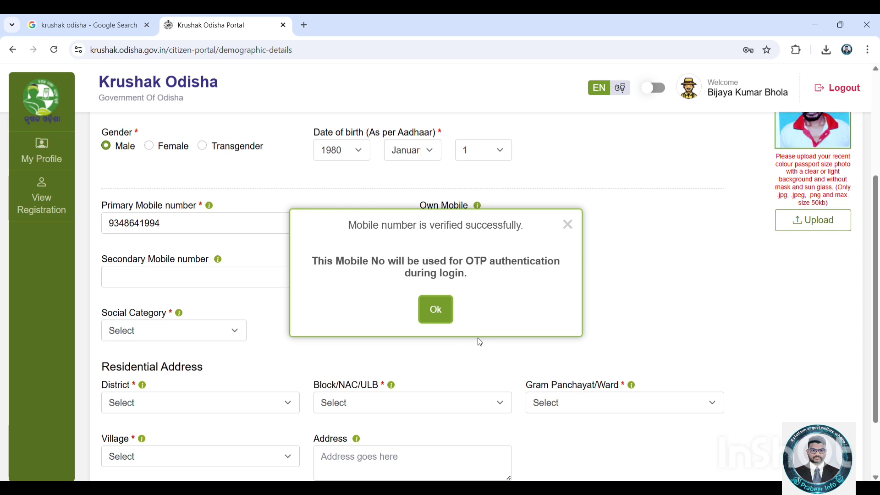
left_click(446, 316)
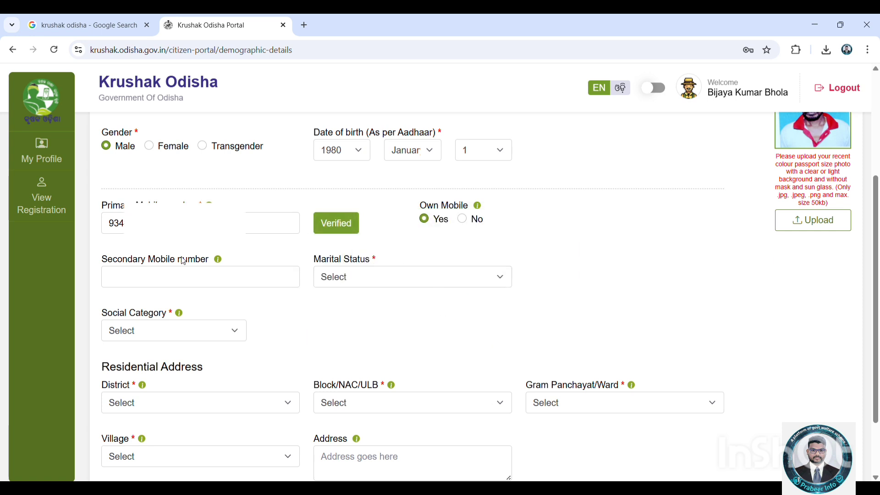
Set the farmer's marital status to Married
left_click(372, 278)
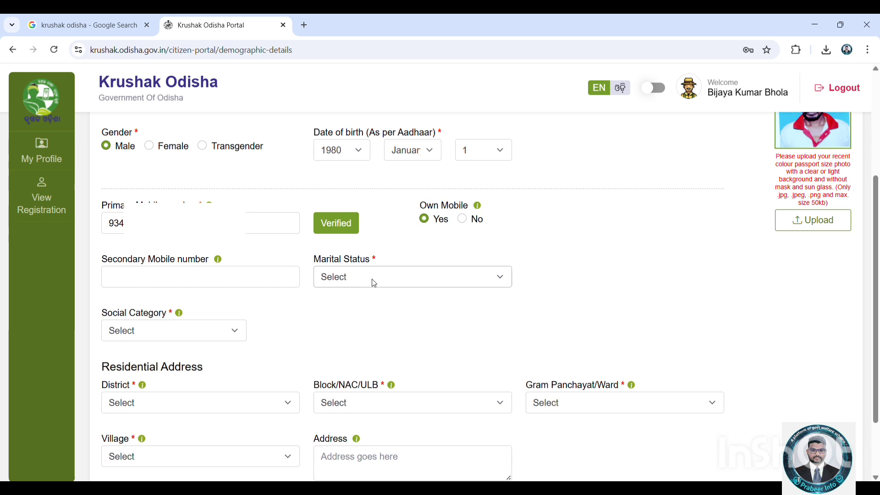
left_click(346, 326)
mouse_move(219, 259)
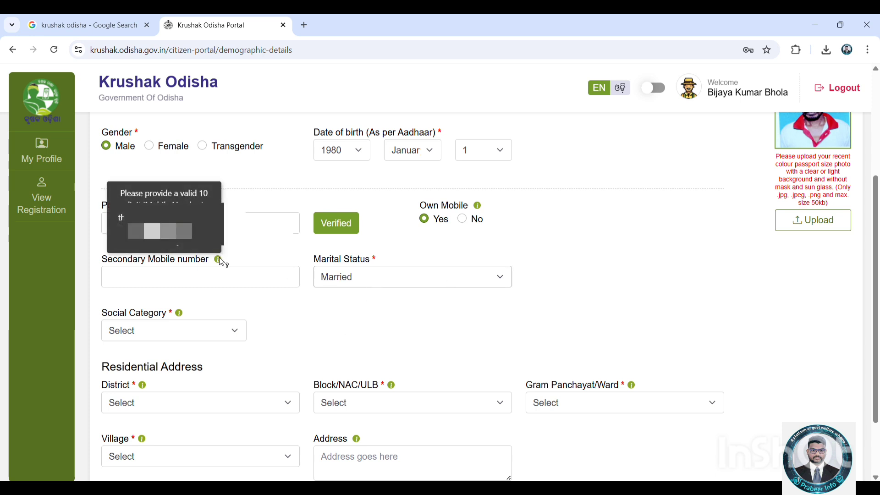
scroll(305, 330, "down", 1)
scroll(305, 330, "down", 2)
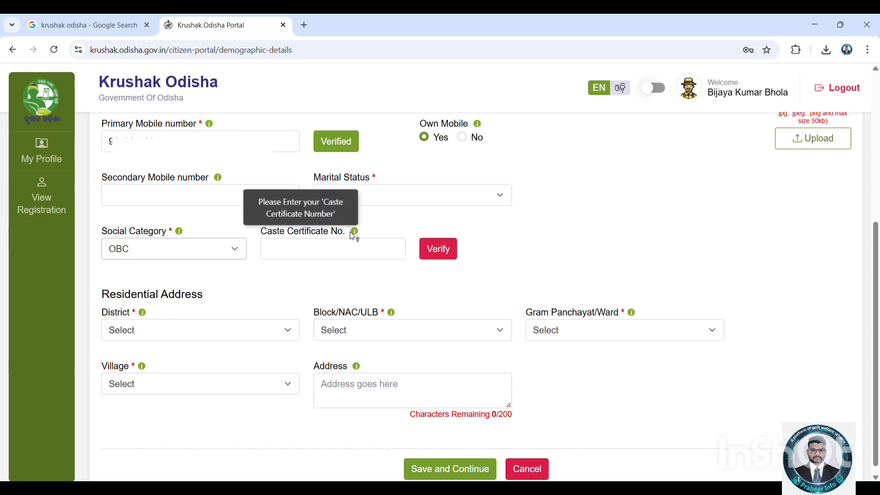
scroll(295, 259, "down", 1)
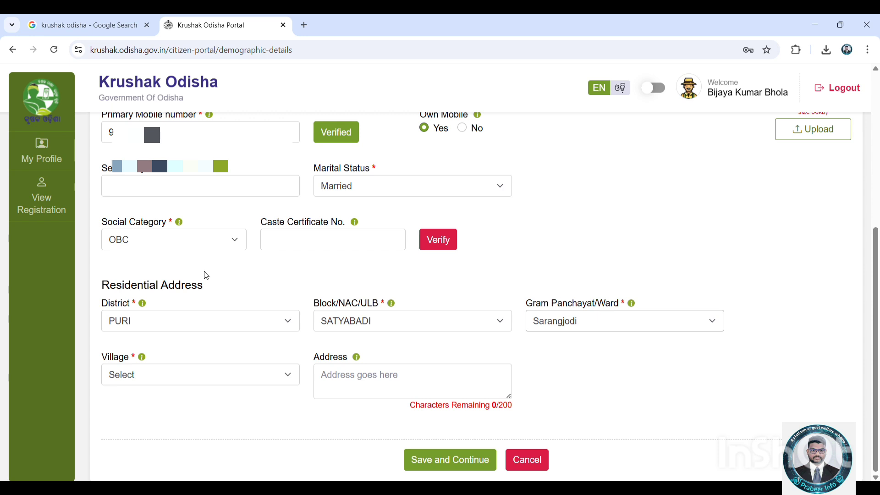
Choose the farmer's village, enter the residential address, and save the demographic details
left_click(170, 374)
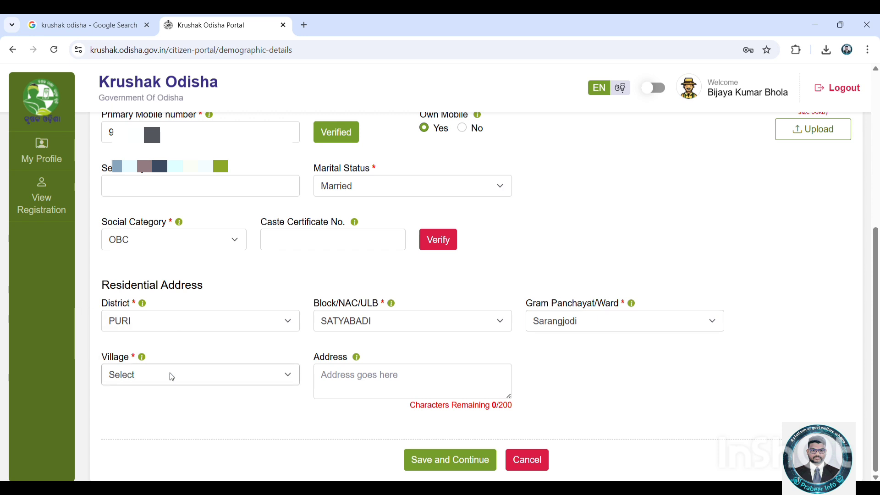
left_click(146, 429)
left_click(333, 390)
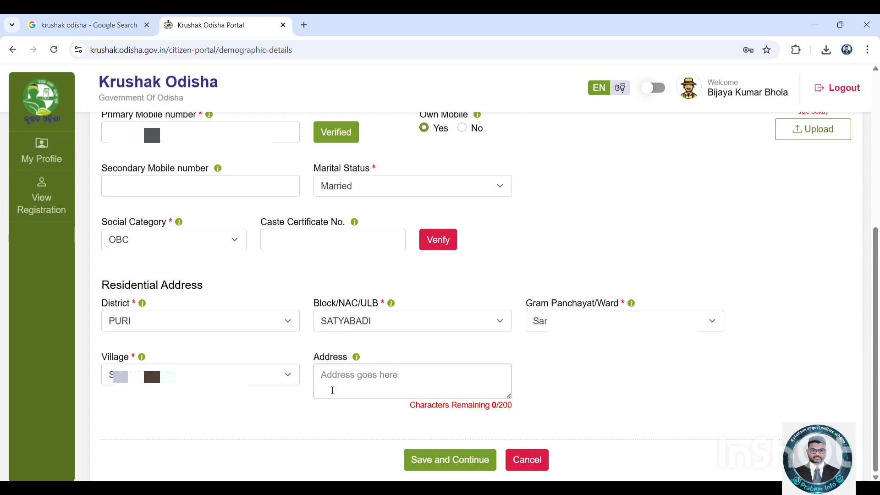
type("ba")
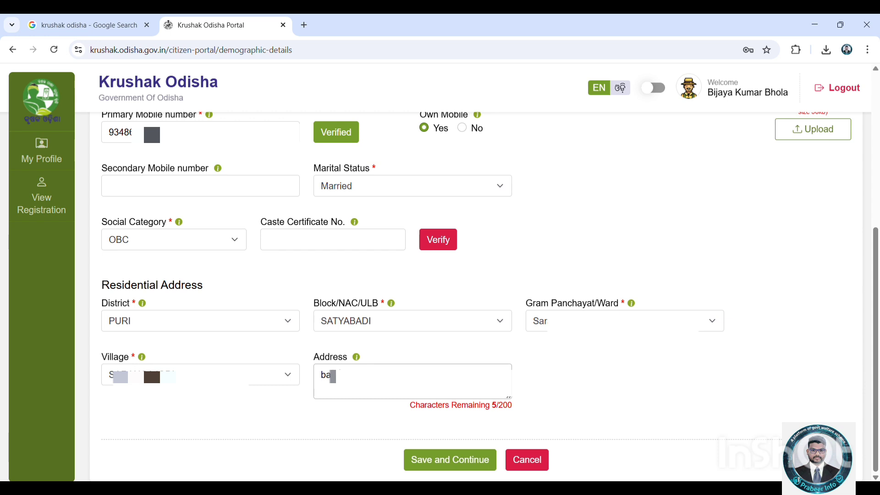
type("pa")
key("BackSpace")
type("B")
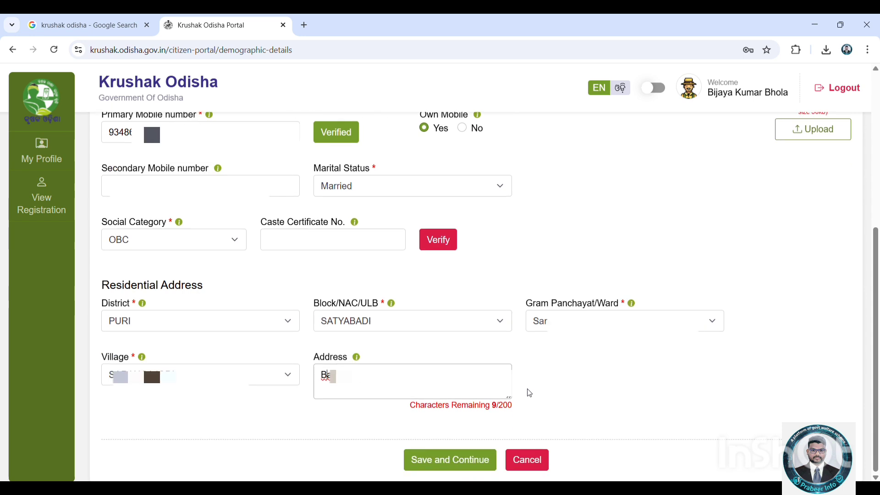
left_click(442, 459)
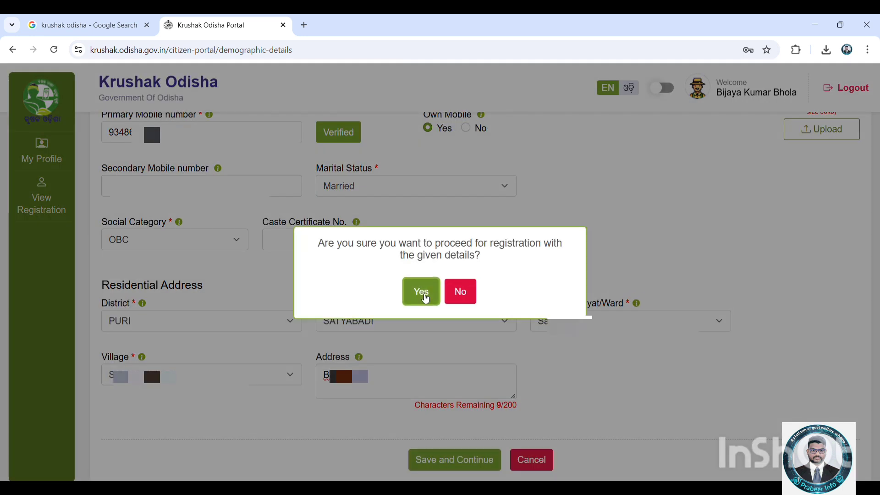
left_click(421, 292)
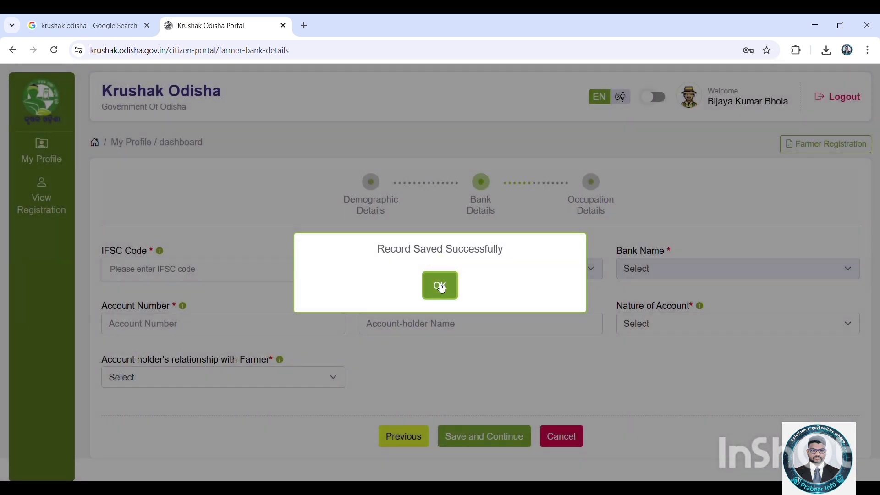
Enter IFSC IOBA0ROGB01 (Pratappur branch), the account number and the account holder's name
left_click(440, 286)
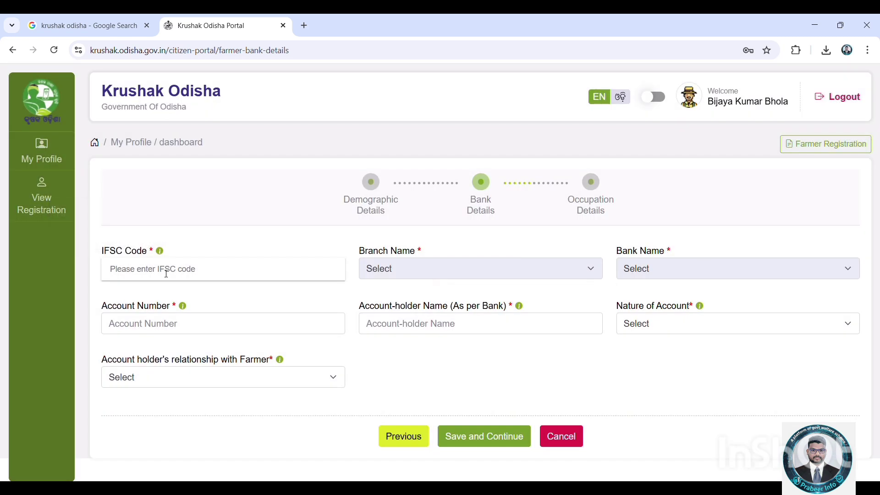
left_click(167, 274)
type("IOBA0R")
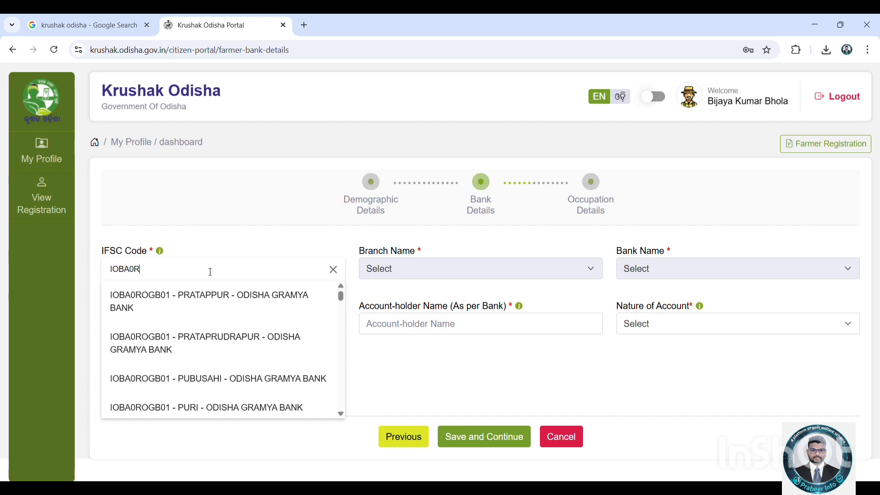
left_click(165, 300)
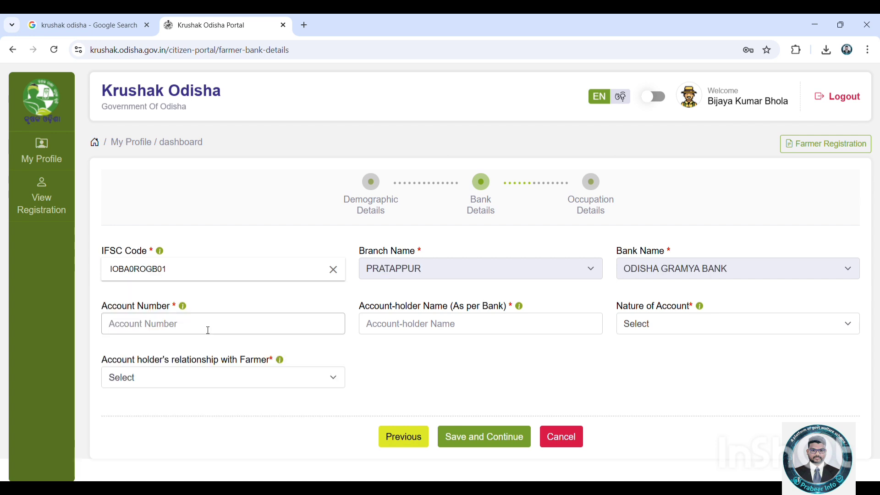
left_click(206, 328)
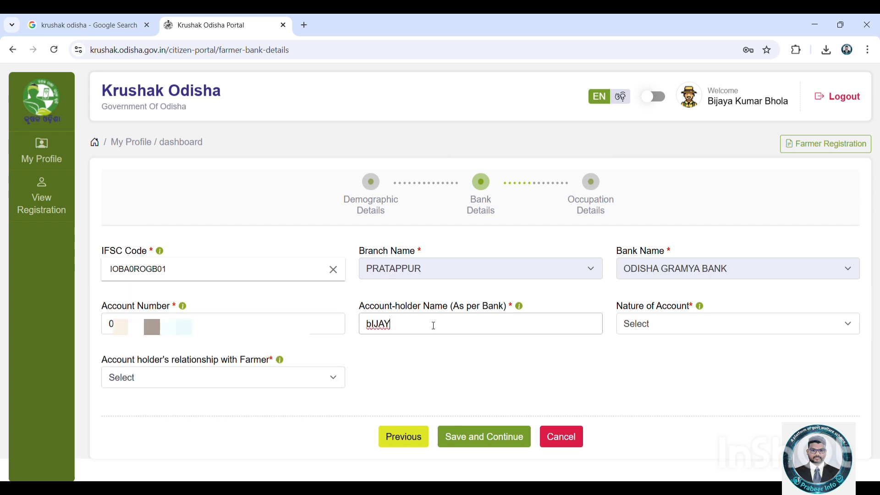
key("BackSpace")
key("BackSpace")
key("BackSpace")
key("BackSpace")
key("BackSpace")
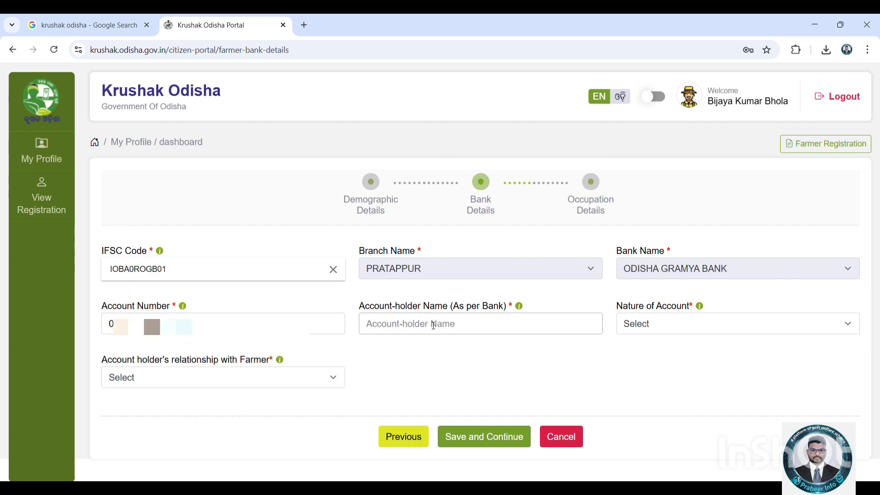
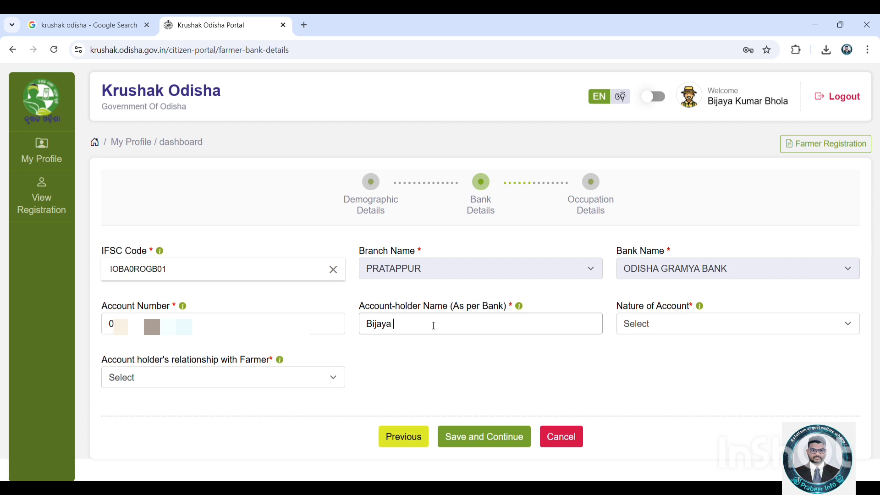
Set account type to Savings and holder relationship to Self, then save the bank details
left_click(653, 323)
left_click(656, 356)
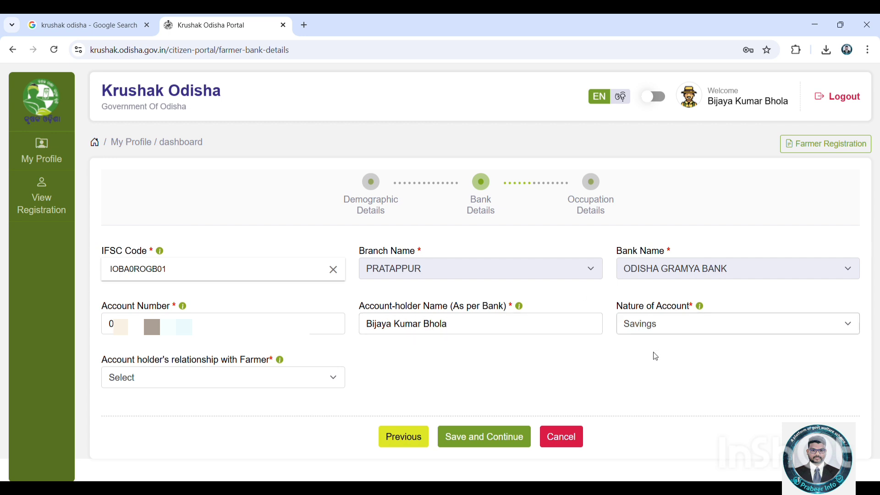
left_click(166, 379)
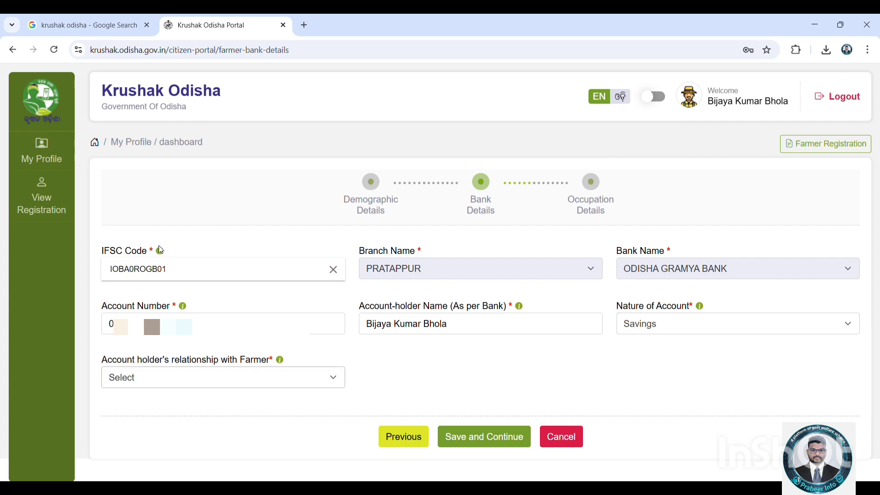
left_click(142, 213)
left_click(469, 435)
left_click(408, 300)
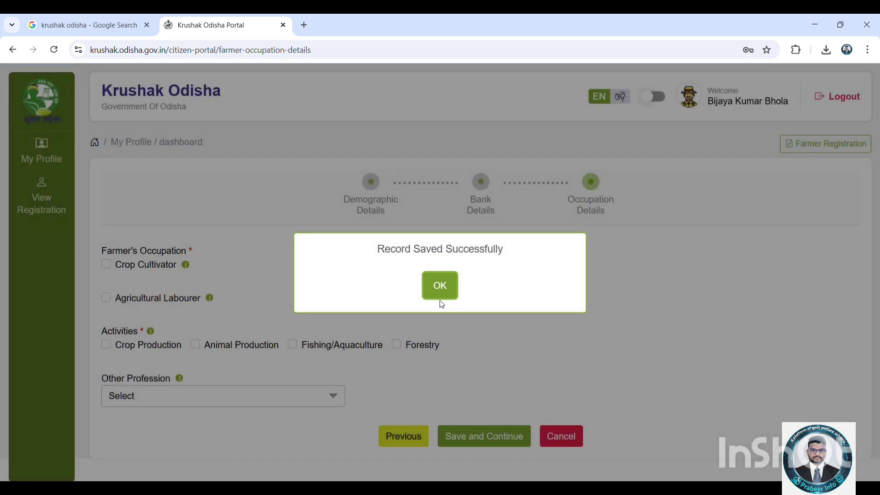
Mark the farmer as a Crop Cultivator only, leaving Agricultural Labourer unticked
left_click(441, 293)
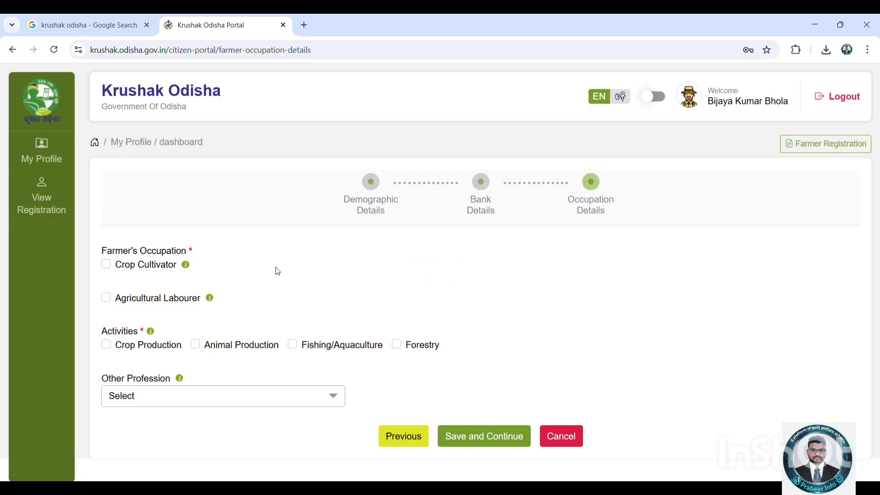
left_click(106, 265)
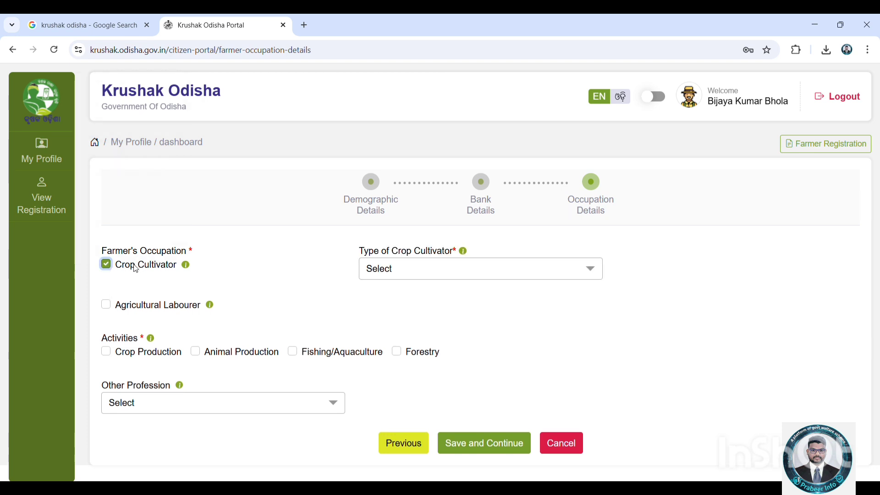
left_click(105, 264)
left_click(106, 298)
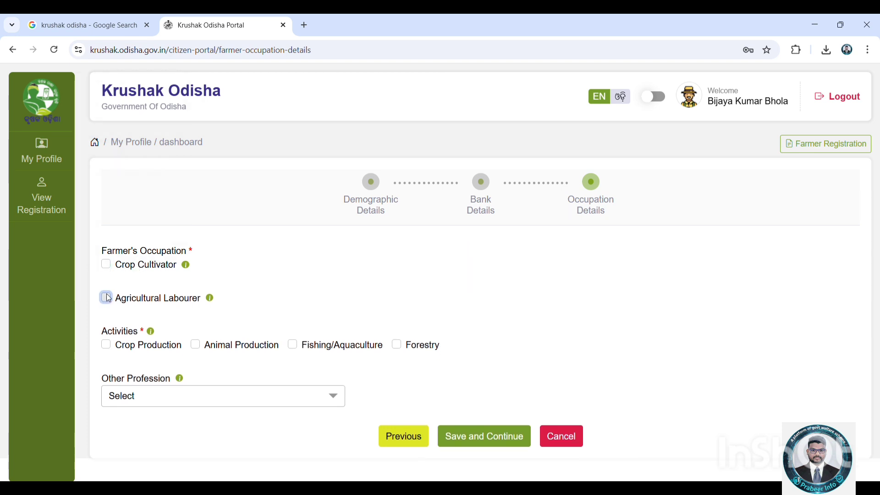
left_click(106, 264)
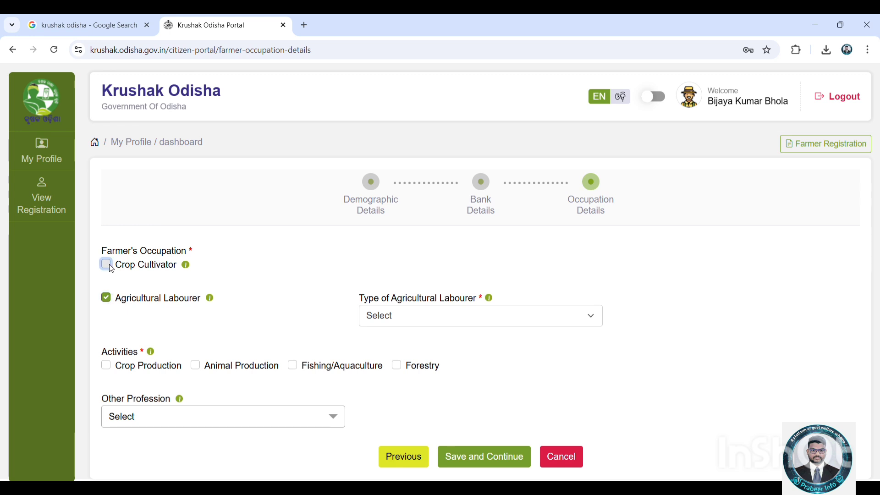
left_click(106, 306)
left_click(106, 266)
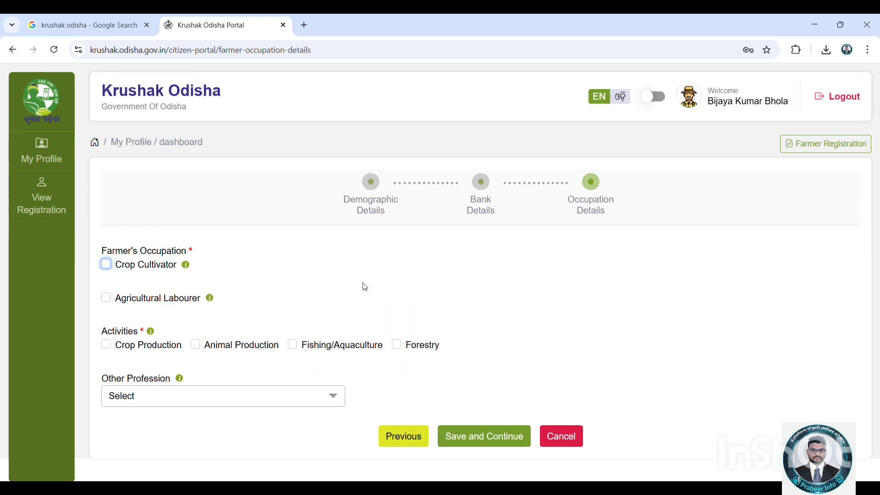
left_click(106, 264)
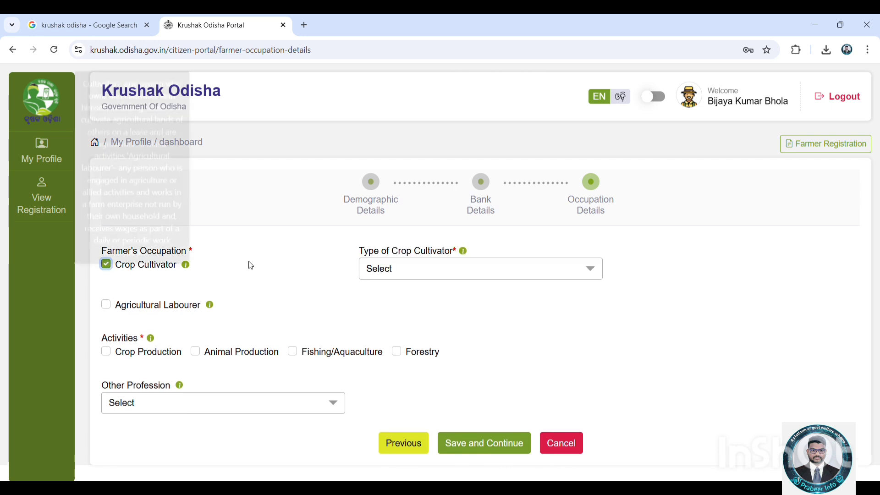
Set cultivator type to Land Holder and Tenant, and tick Crop Production
left_click(423, 279)
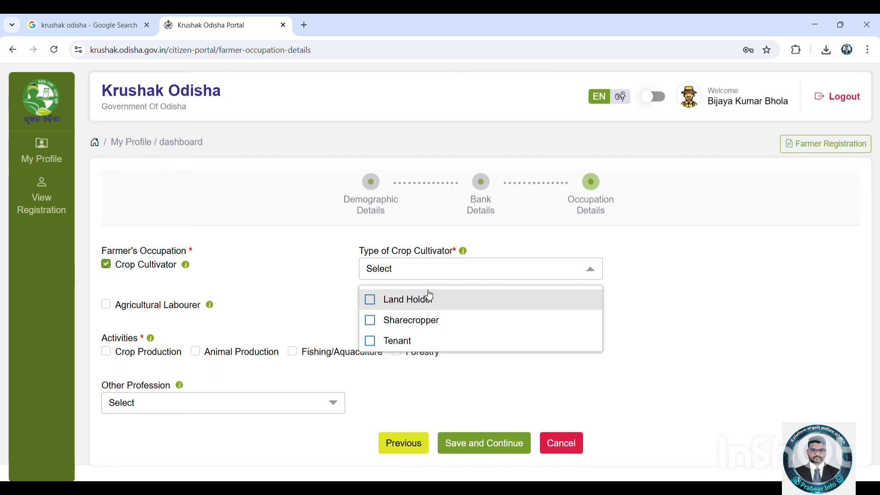
left_click(429, 301)
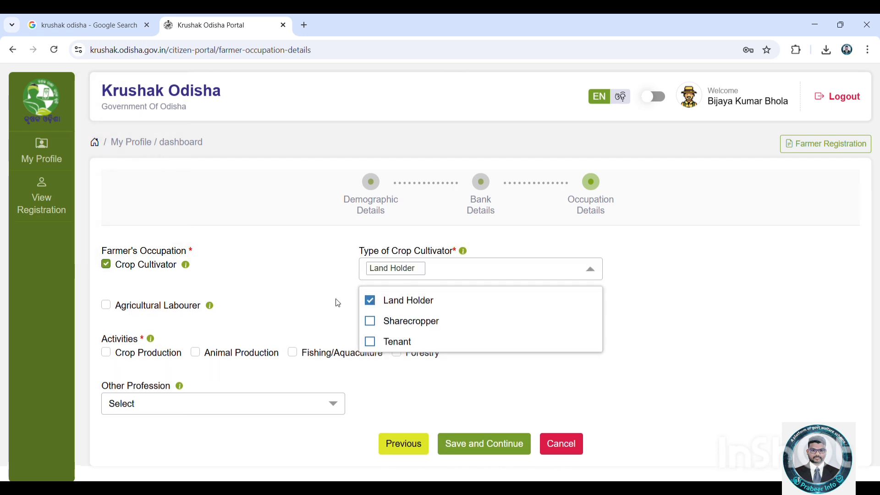
left_click(311, 303)
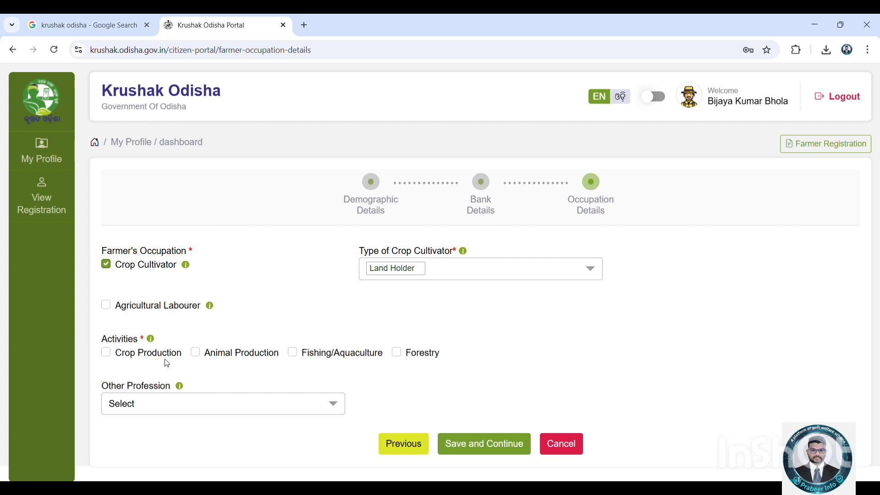
left_click(106, 353)
left_click(453, 274)
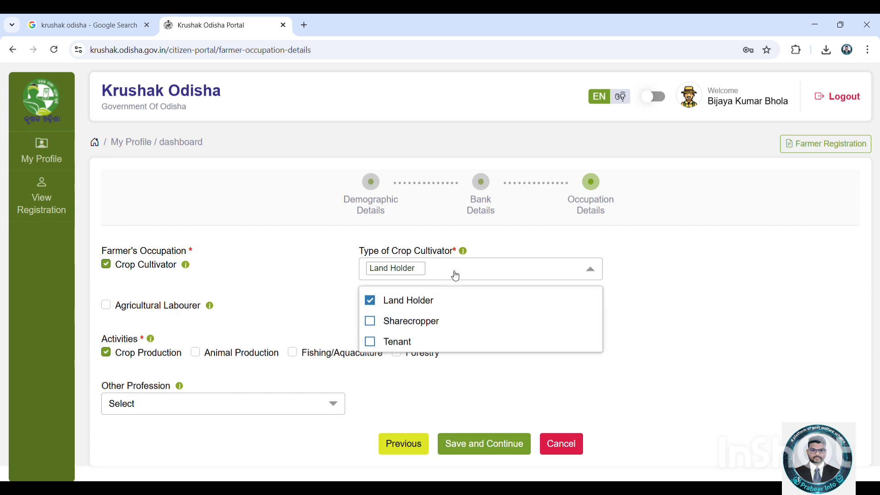
left_click(412, 331)
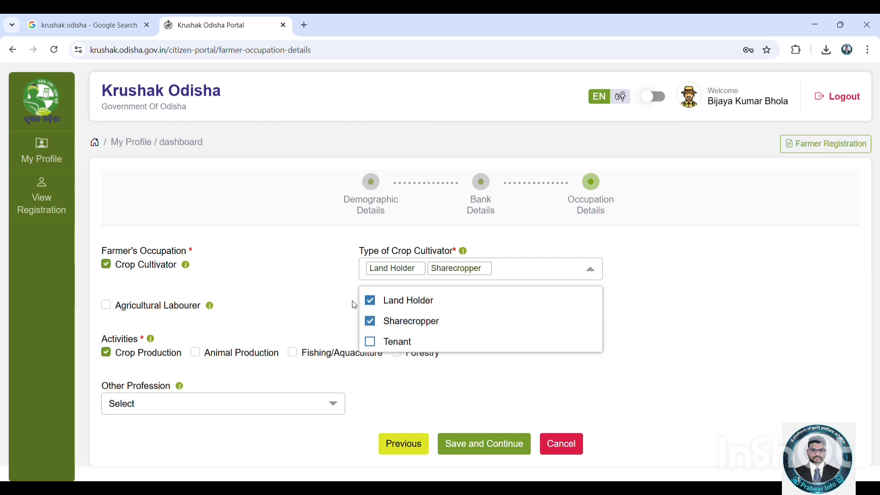
left_click(370, 301)
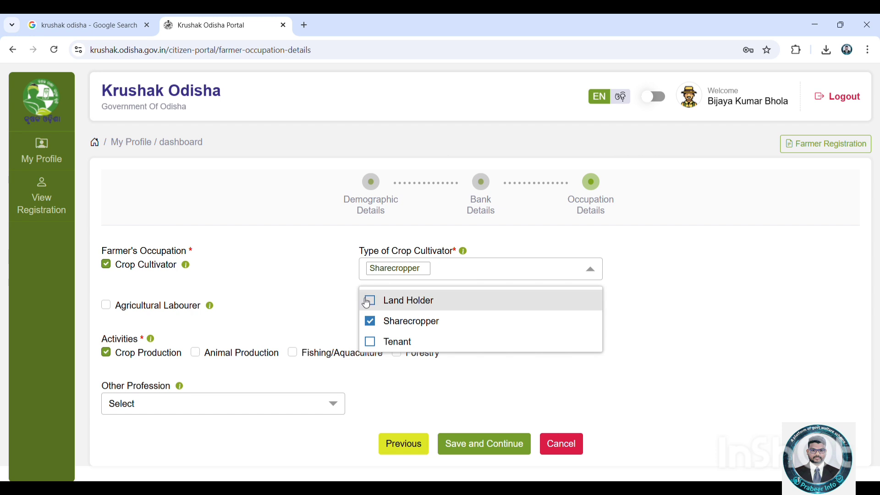
left_click(376, 304)
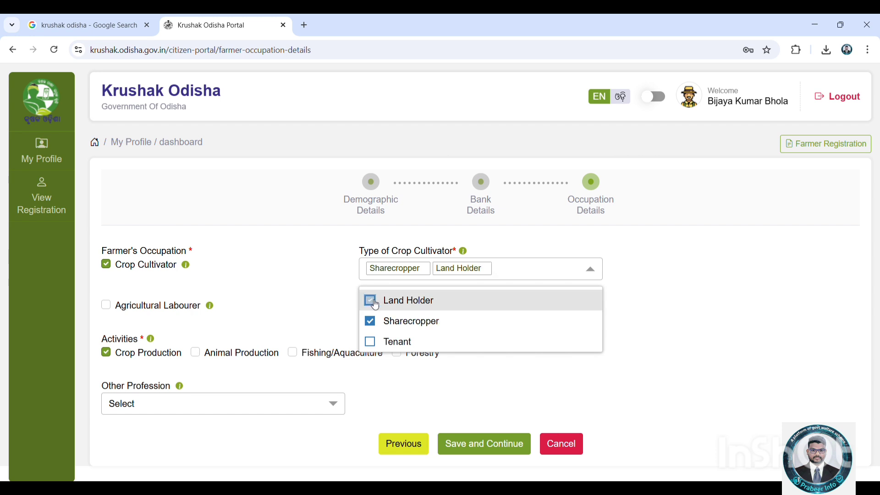
left_click(380, 324)
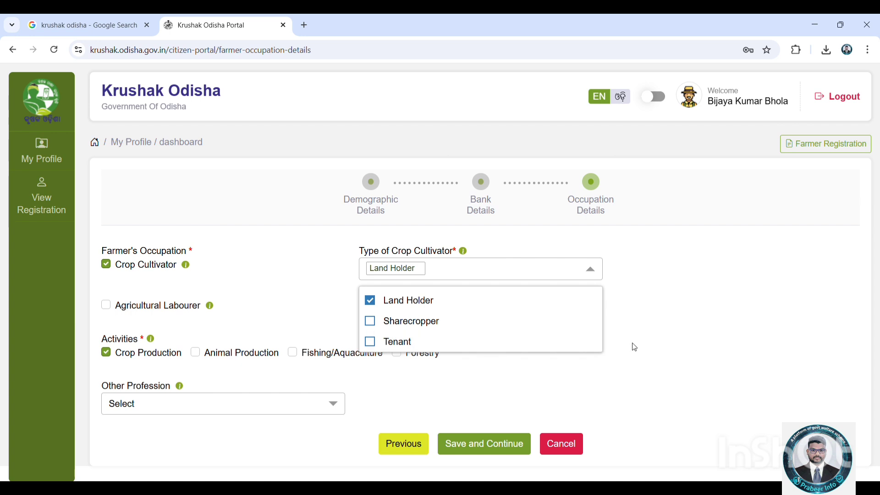
left_click(490, 342)
left_click(491, 355)
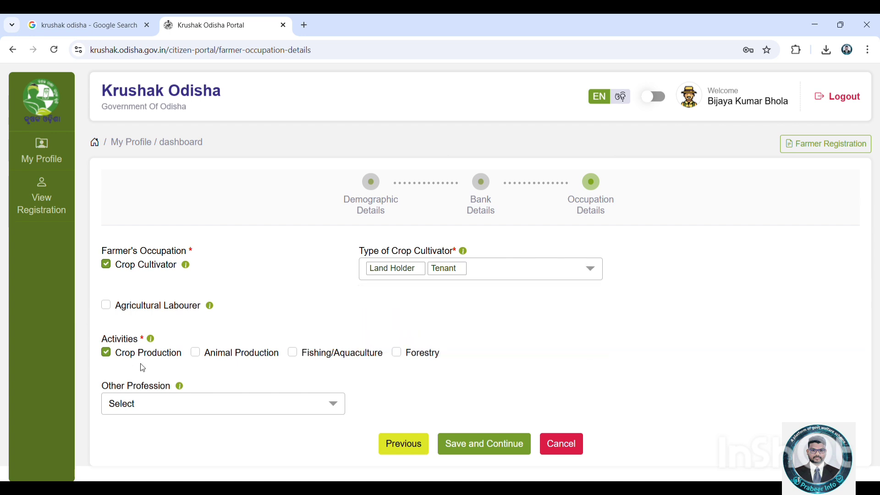
Leave Other Profession empty and save the occupation details
left_click(247, 405)
left_click(241, 331)
left_click(483, 441)
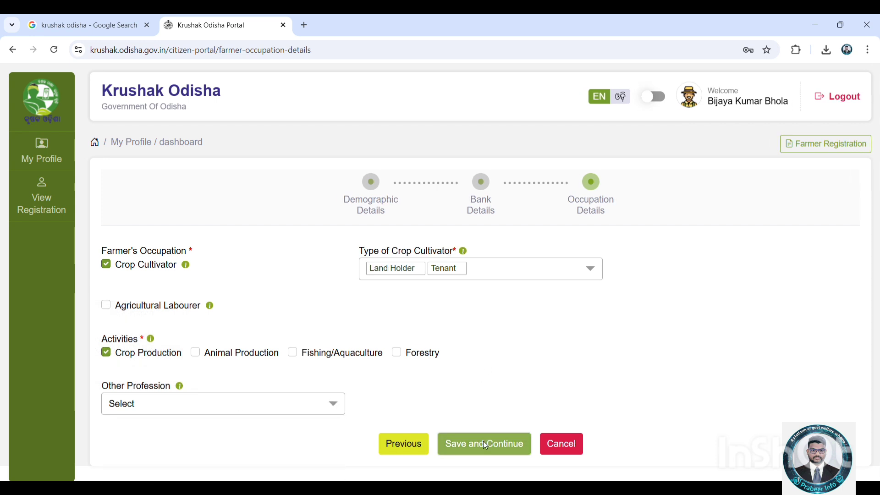
left_click(419, 292)
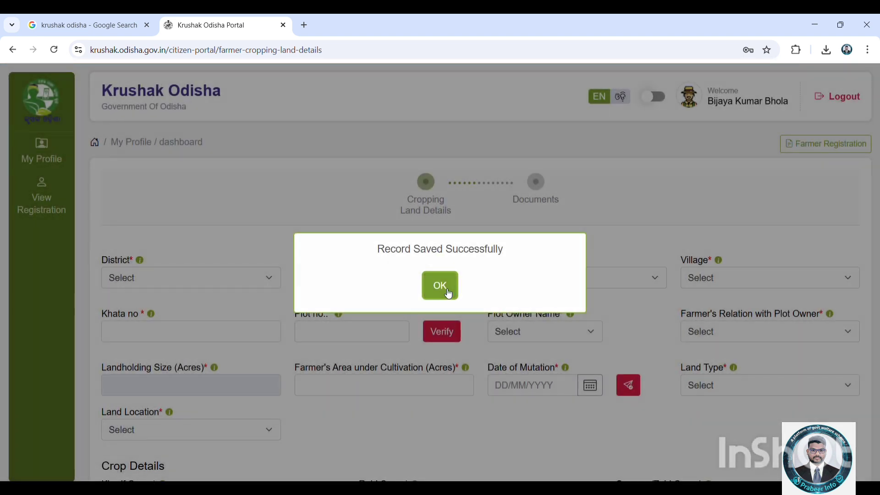
Choose Puri district, Satyabadi tehsil and the land's village in Cropping Land Details
left_click(445, 292)
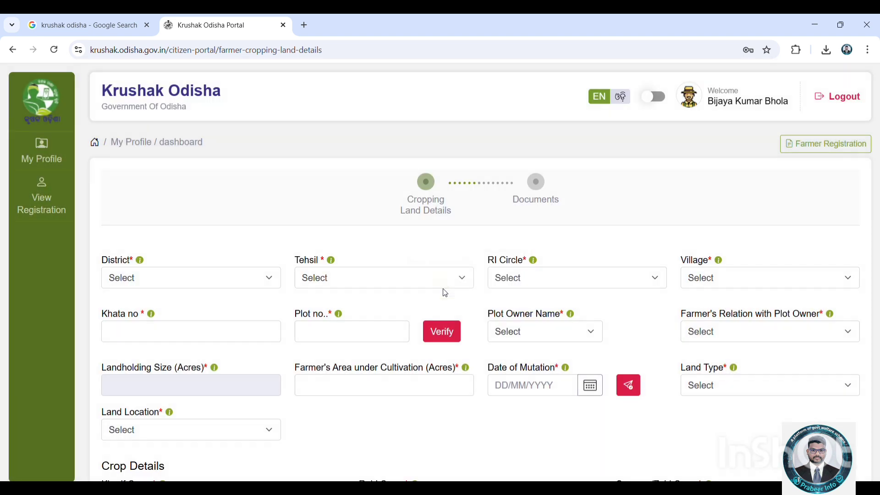
left_click(261, 279)
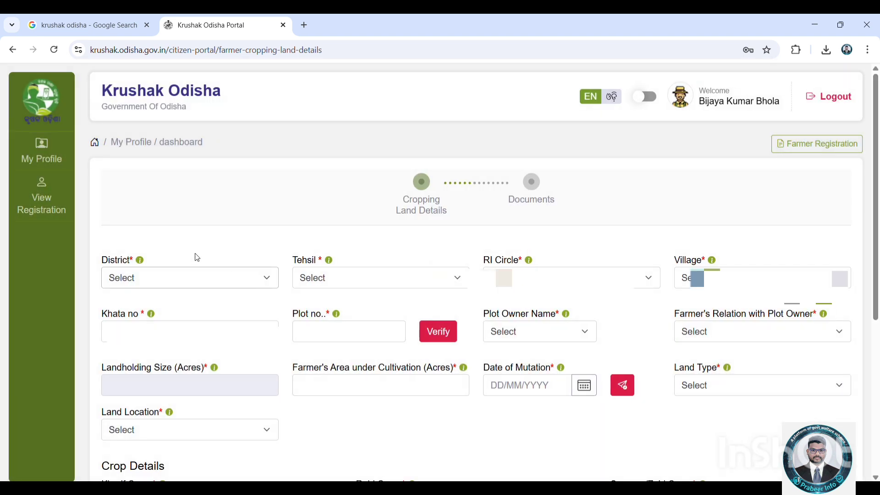
left_click(127, 224)
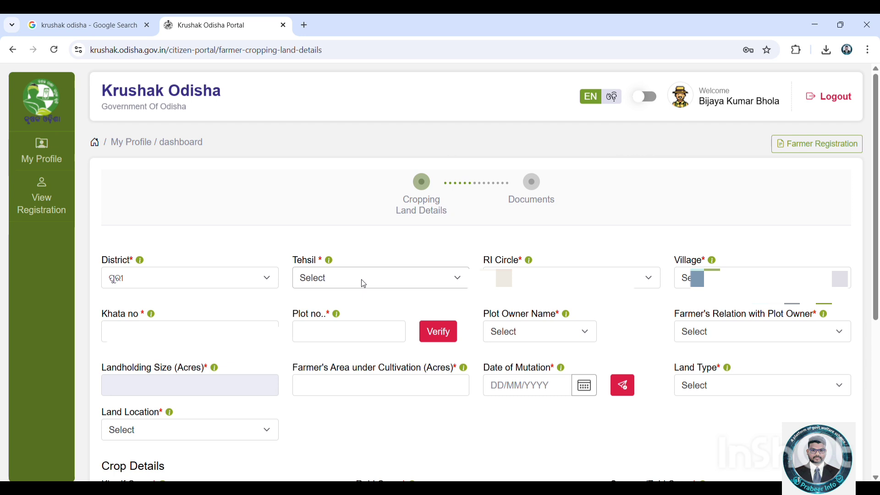
left_click(322, 180)
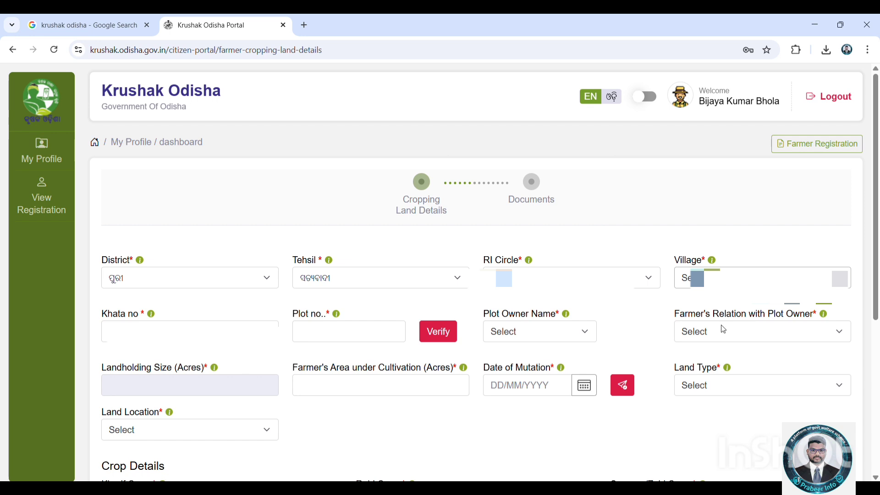
left_click(710, 374)
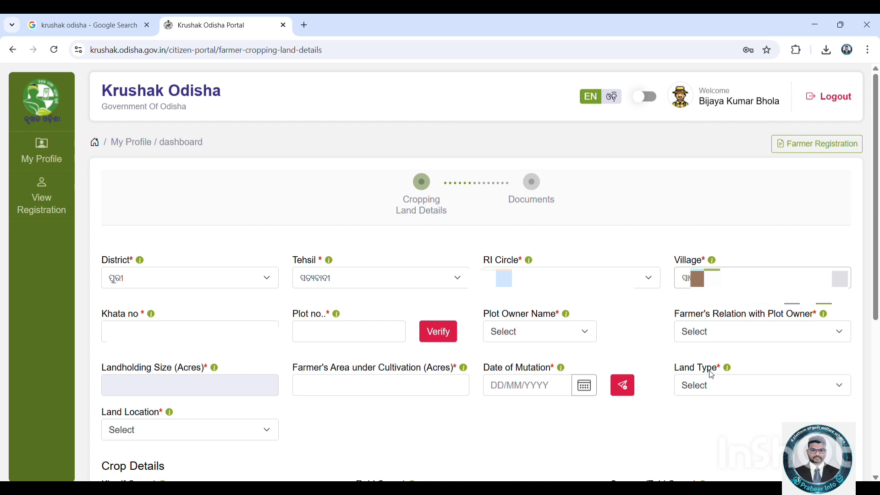
left_click(143, 332)
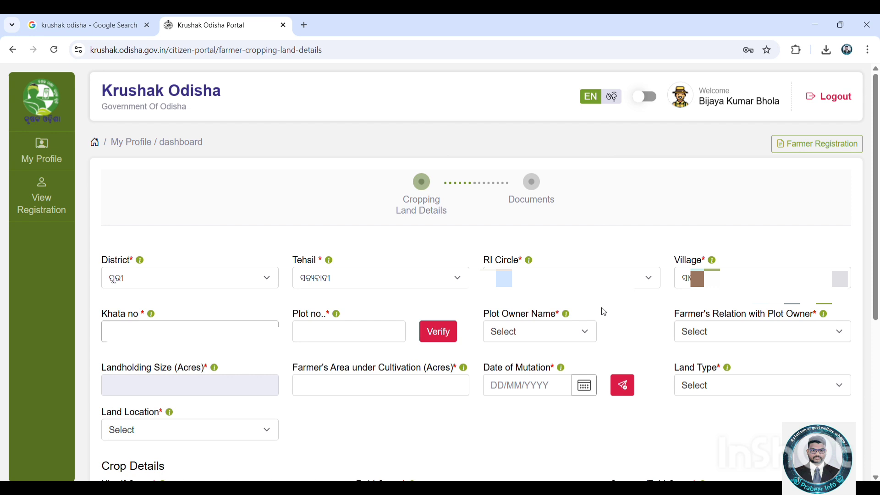
Verify plot 185 against Bhulekh records, then choose the plot owner with relation Father
left_click(406, 337)
type("185")
left_click(441, 337)
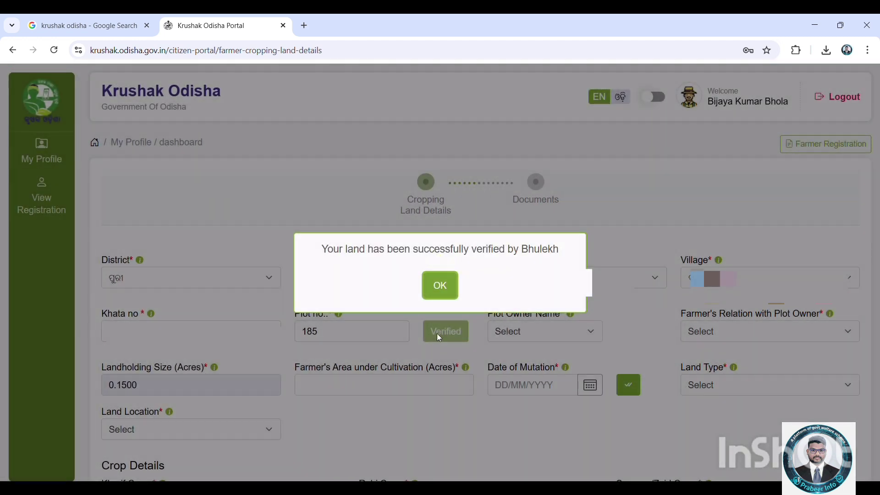
left_click(448, 290)
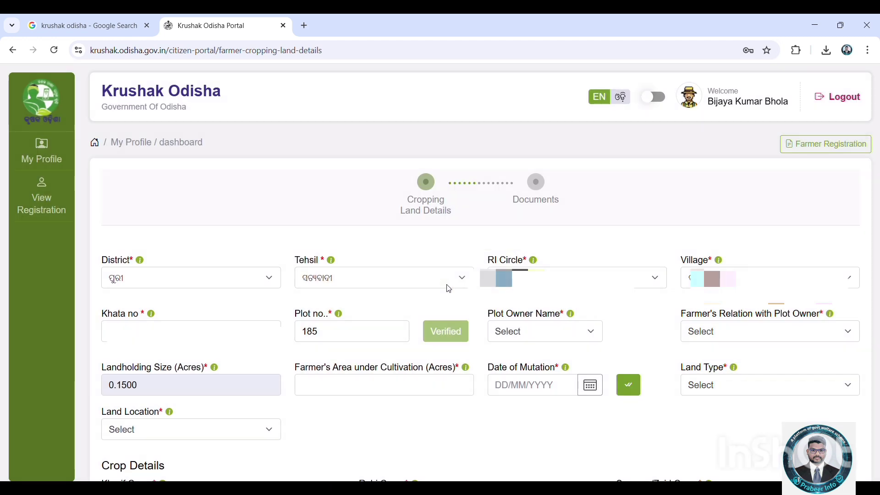
left_click(531, 332)
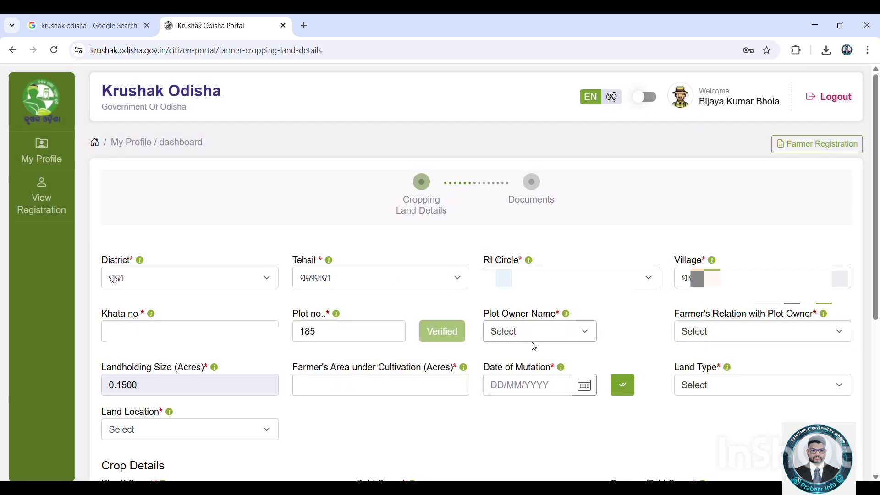
left_click(530, 390)
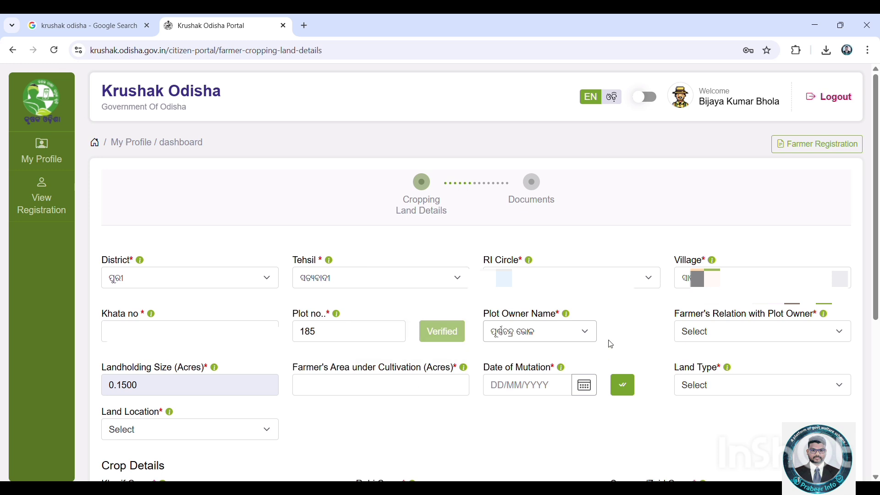
left_click(708, 334)
left_click(702, 146)
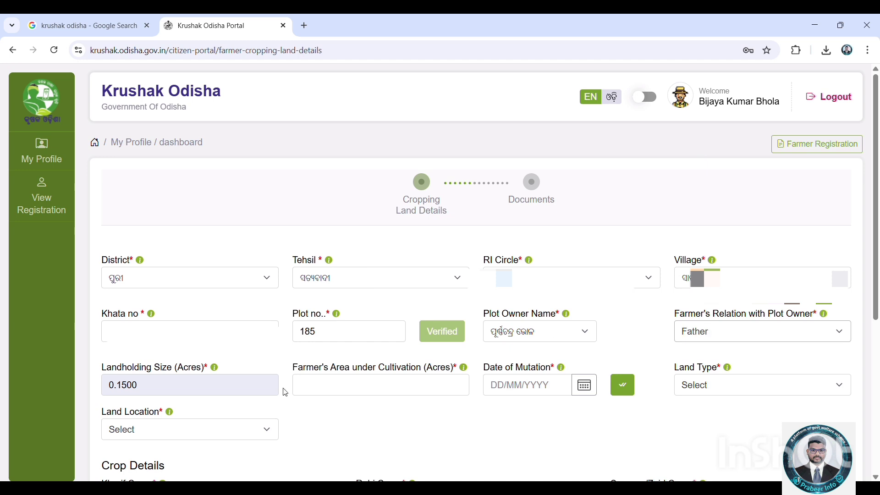
Enter 0.15 acres under cultivation and set the mutation date to 06/07/2016
scroll(349, 413, "down", 1)
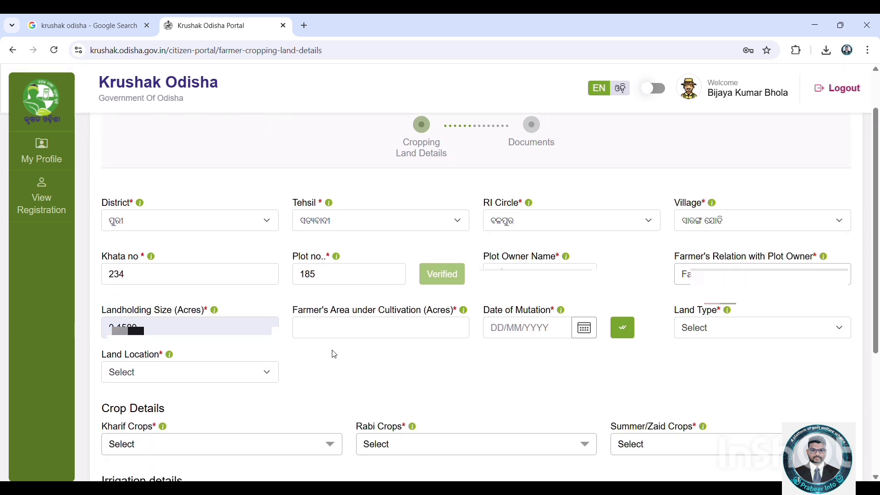
left_click(345, 330)
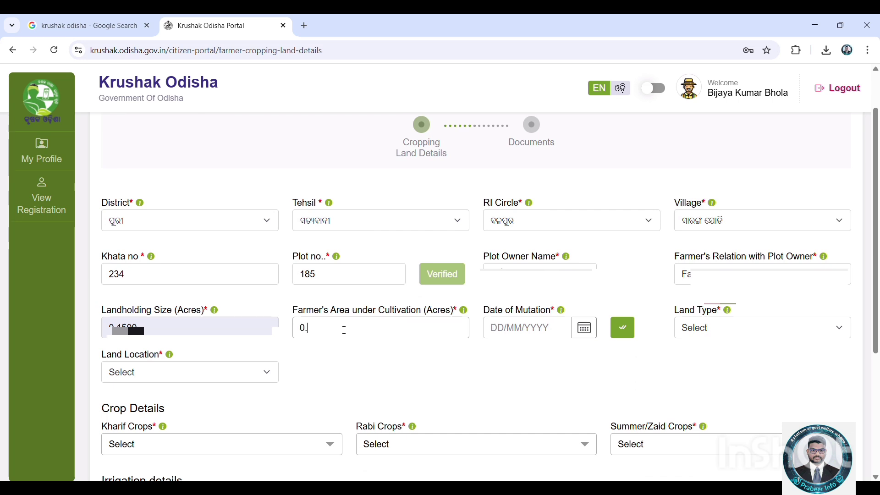
left_click(584, 328)
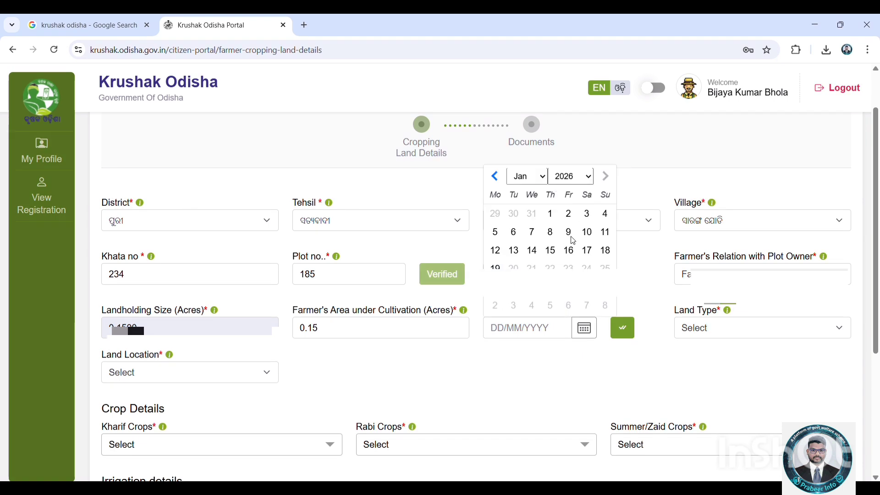
left_click(570, 176)
left_click(576, 202)
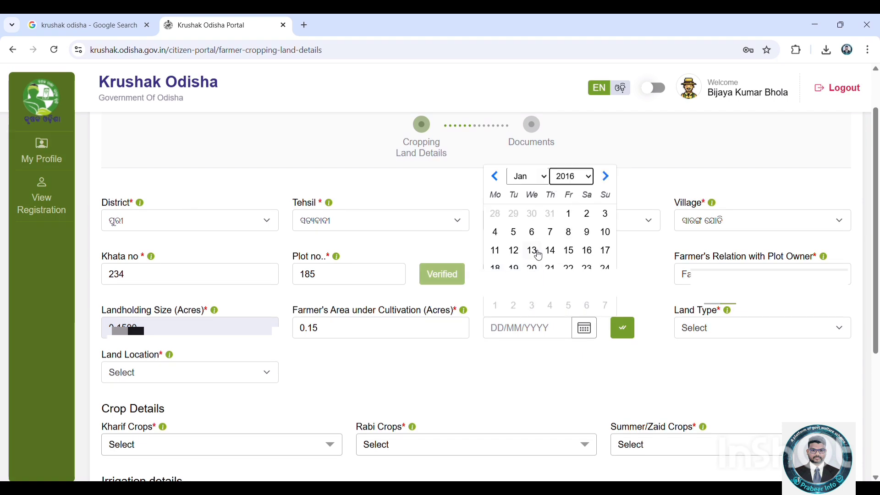
left_click(537, 174)
left_click(527, 248)
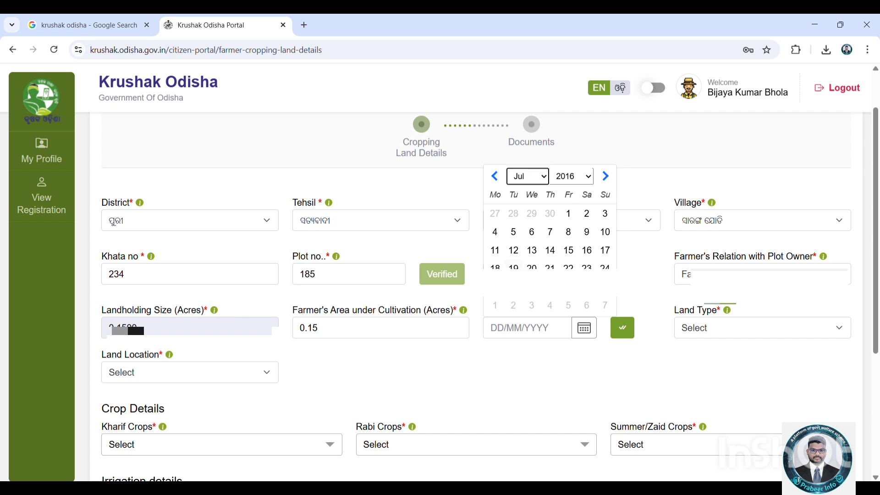
left_click(534, 233)
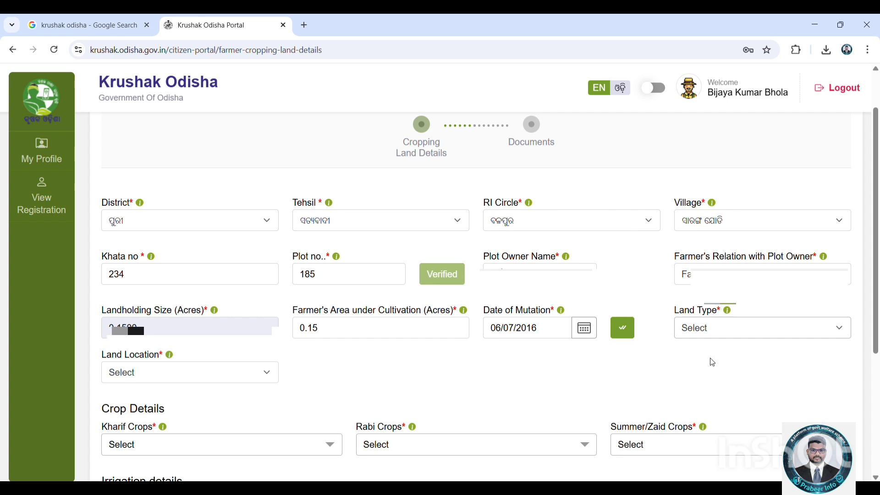
Set land type to Low land and land location to Rural
left_click(716, 369)
left_click(183, 382)
left_click(157, 417)
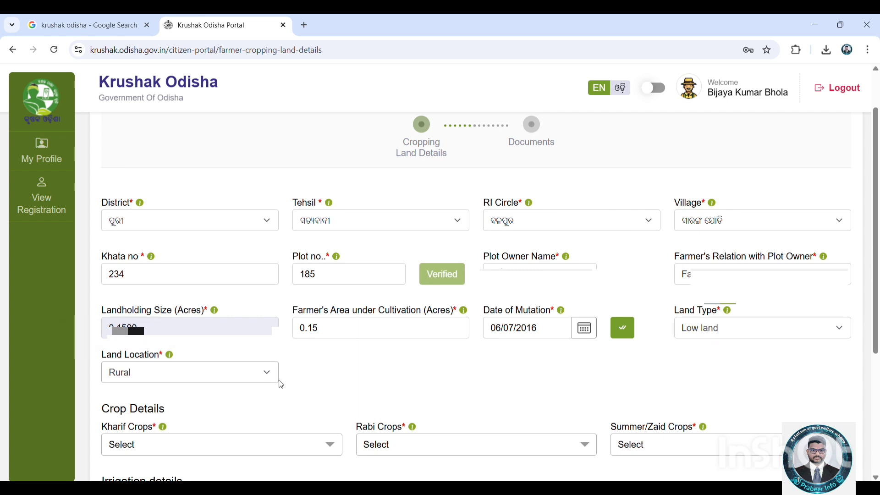
scroll(281, 384, "down", 4)
left_click(225, 277)
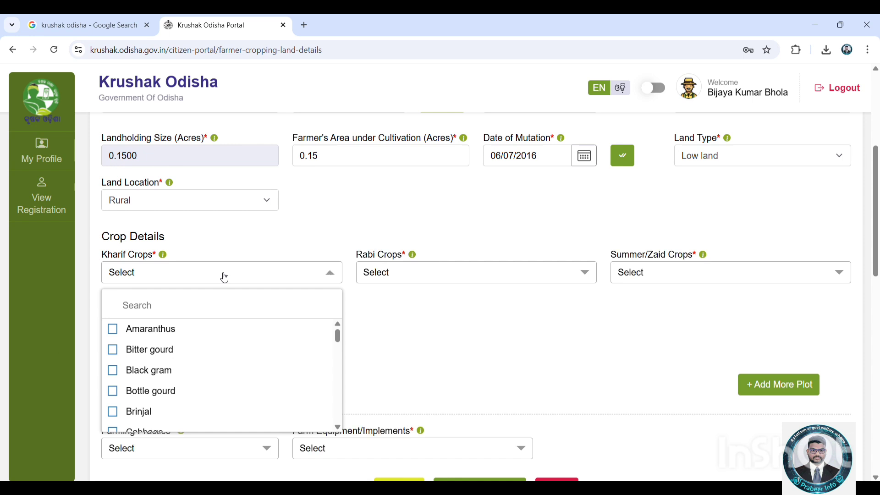
Add Paddy as the Kharif crop
scroll(175, 364, "down", 3)
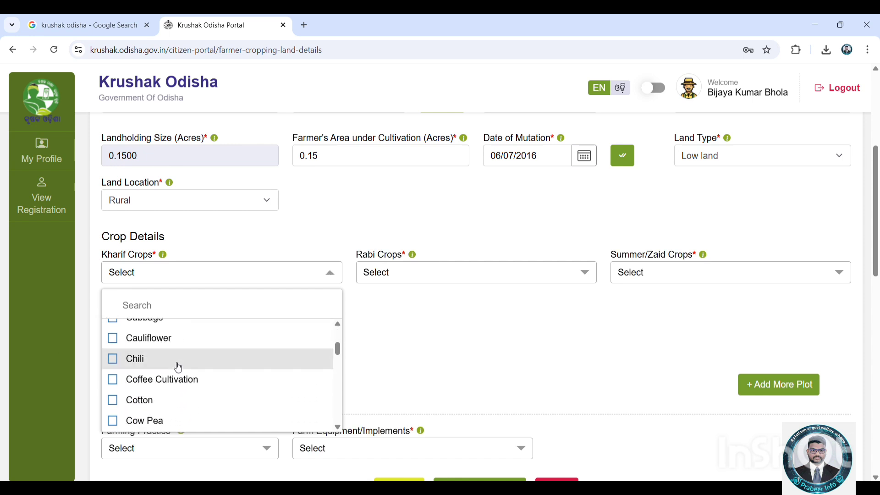
scroll(179, 366, "down", 5)
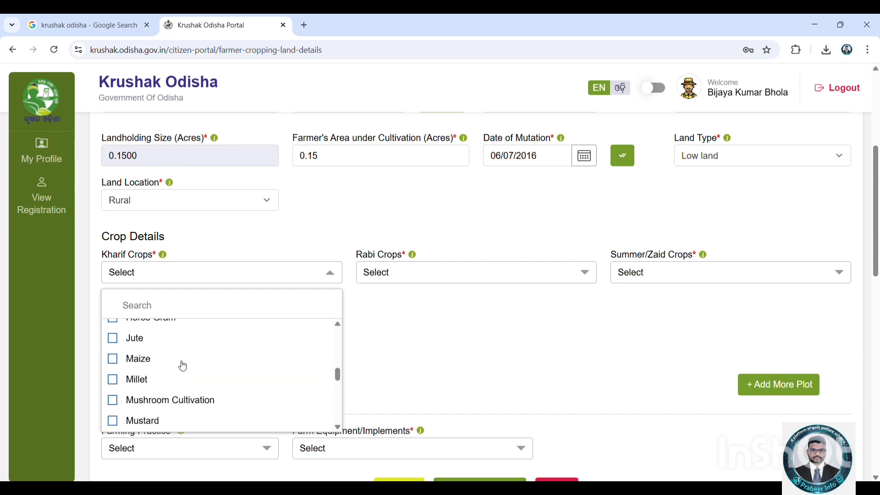
scroll(183, 366, "down", 5)
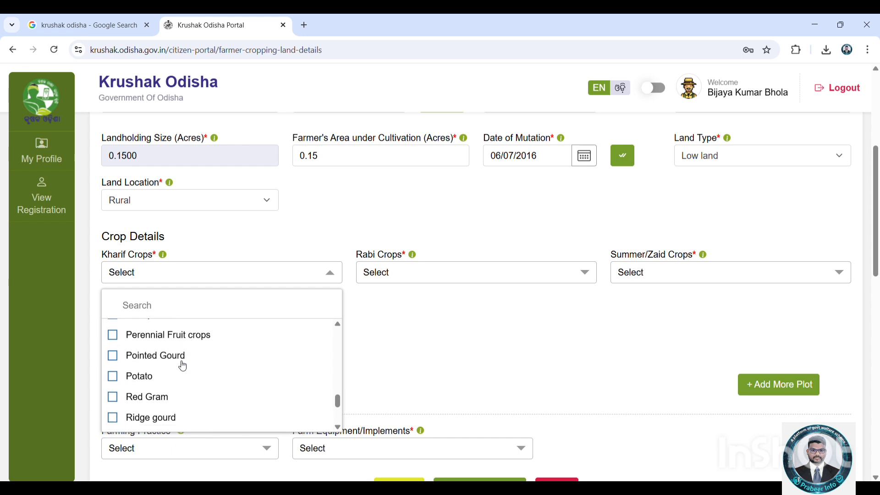
scroll(181, 365, "up", 3)
left_click(147, 419)
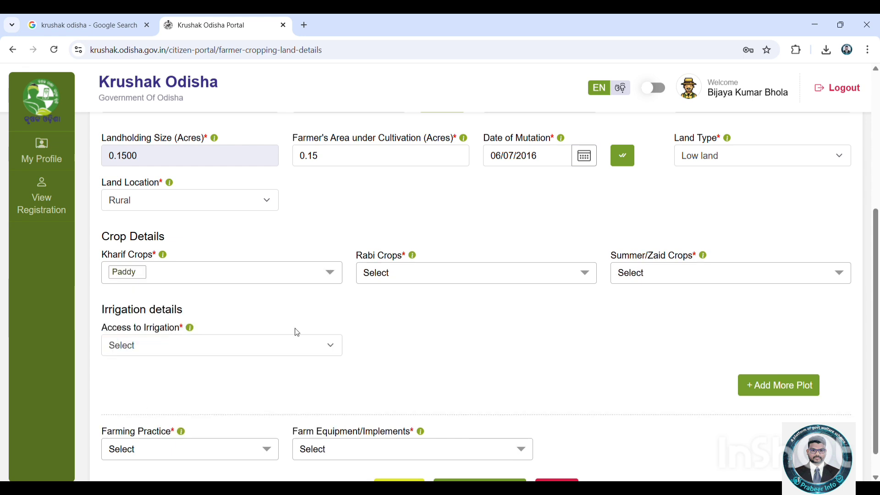
Select Black gram as the Rabi crop
left_click(432, 273)
scroll(433, 371, "down", 4)
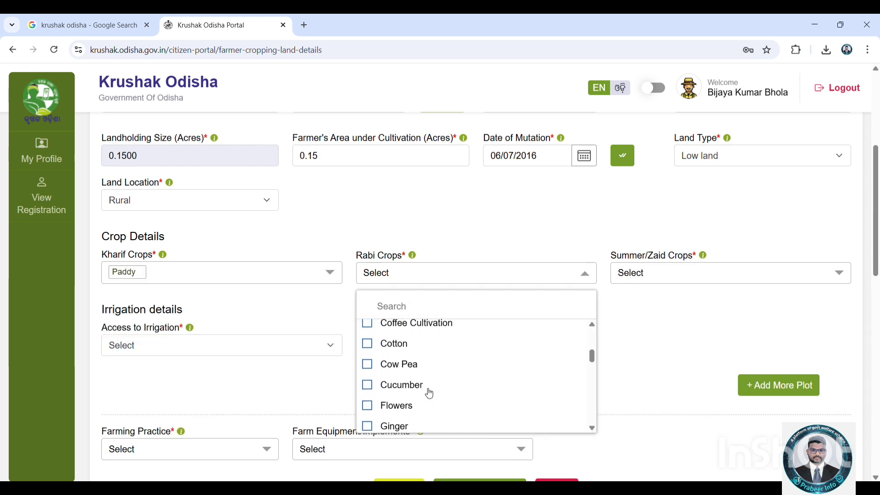
scroll(429, 393, "down", 5)
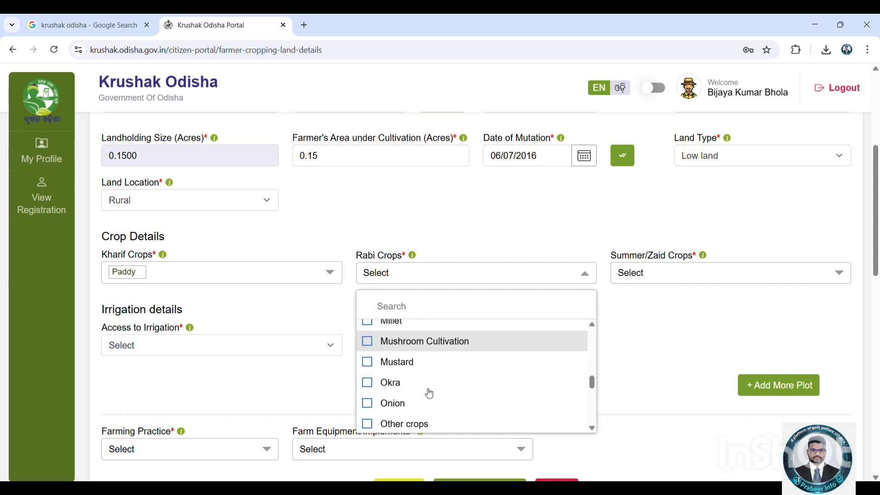
scroll(429, 394, "down", 5)
scroll(418, 380, "up", 5)
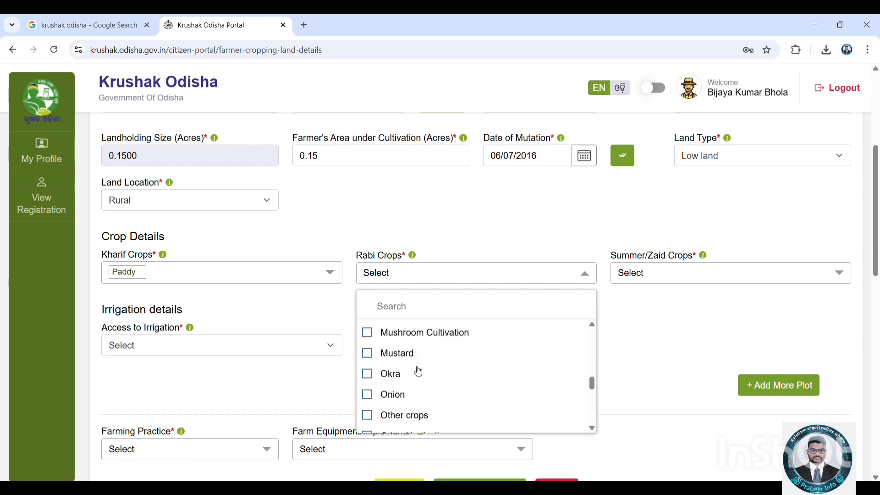
scroll(419, 371, "up", 8)
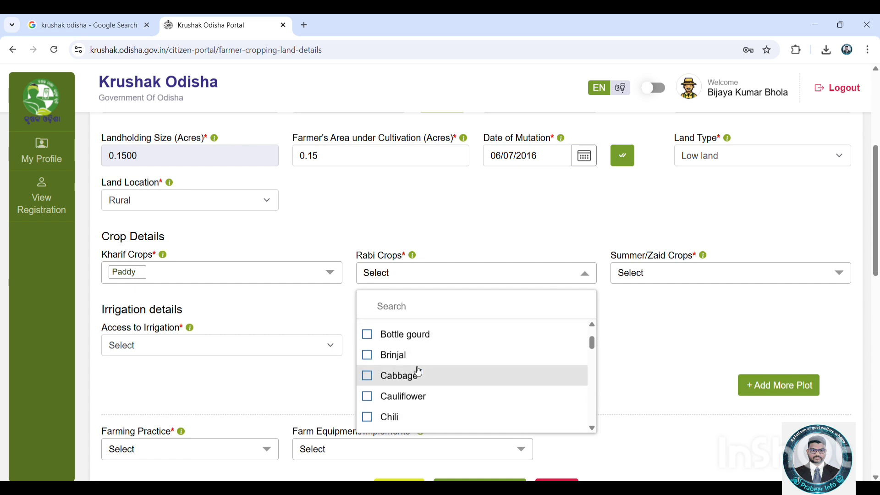
scroll(418, 372, "up", 5)
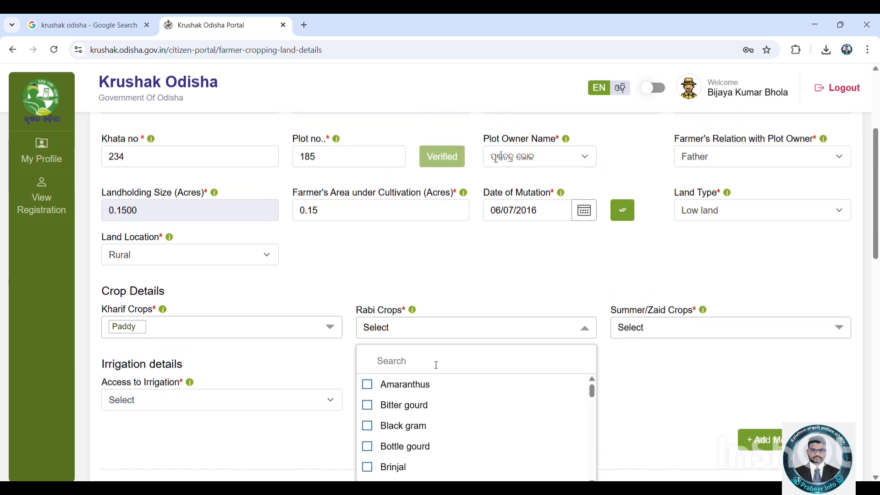
left_click(419, 433)
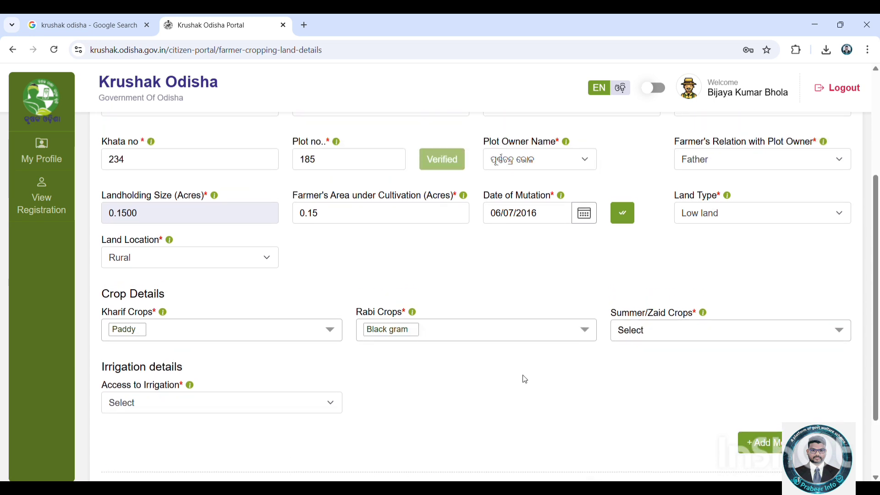
Select Black gram as the Summer/Zaid crop
left_click(673, 331)
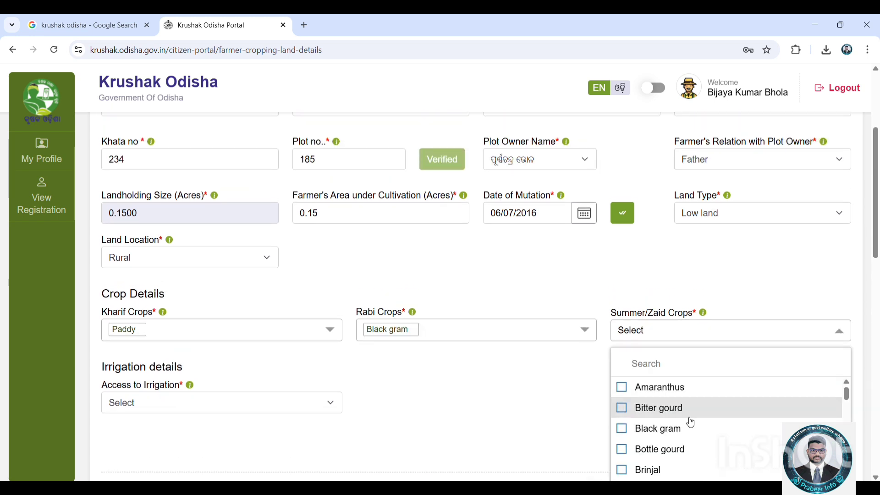
scroll(690, 422, "down", 2)
scroll(690, 427, "down", 2)
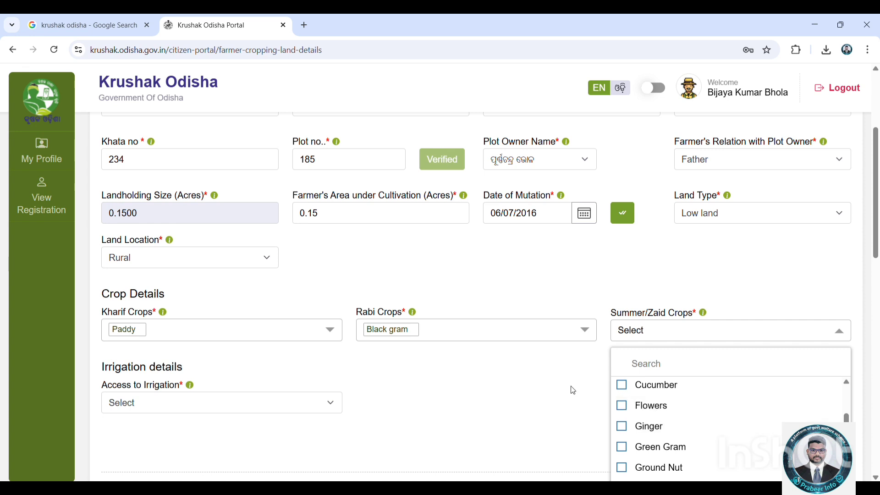
scroll(571, 387, "down", 3)
scroll(701, 299, "down", 4)
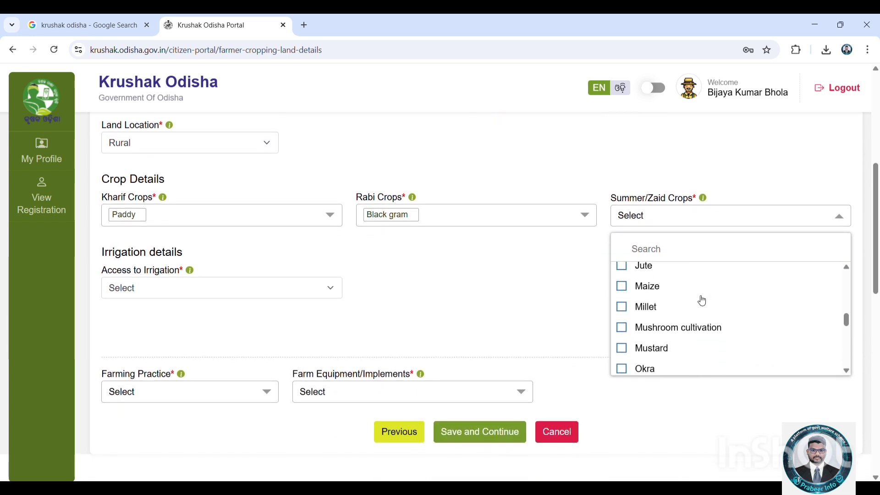
scroll(702, 301, "down", 4)
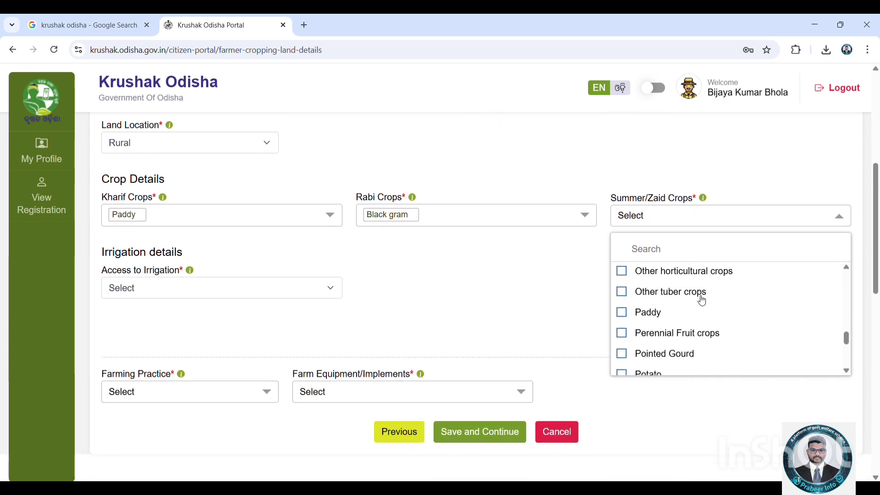
scroll(702, 301, "down", 2)
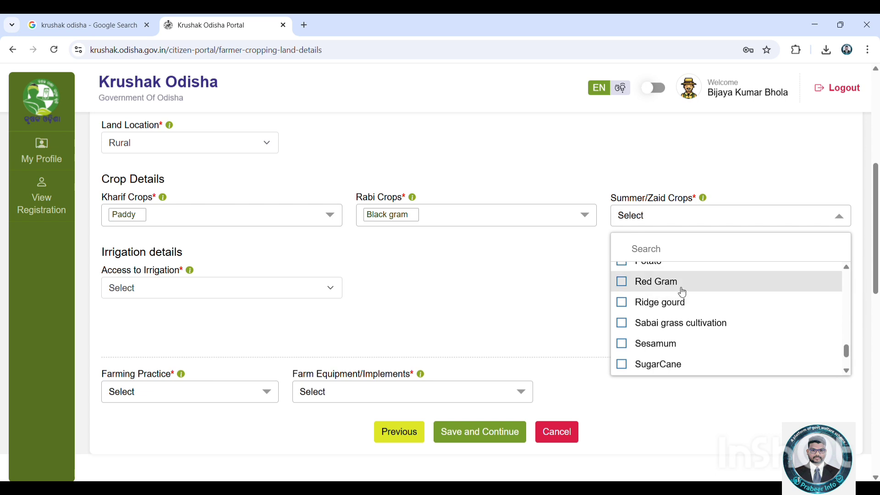
scroll(681, 291, "up", 4)
scroll(682, 292, "up", 10)
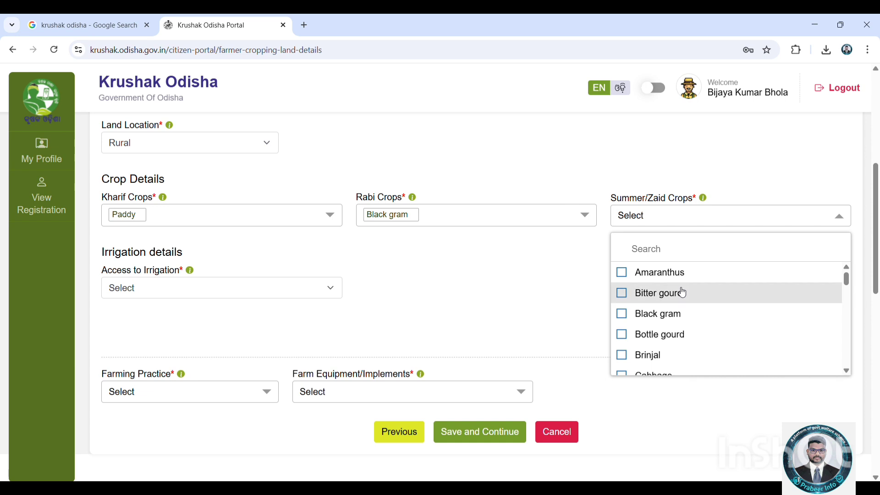
left_click(656, 314)
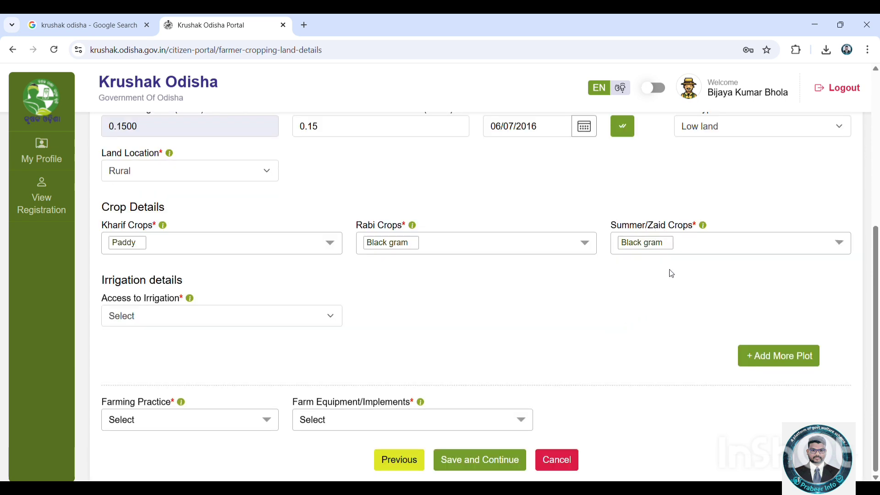
Set the plot's Access to Irrigation to Yes
left_click(162, 321)
left_click(147, 345)
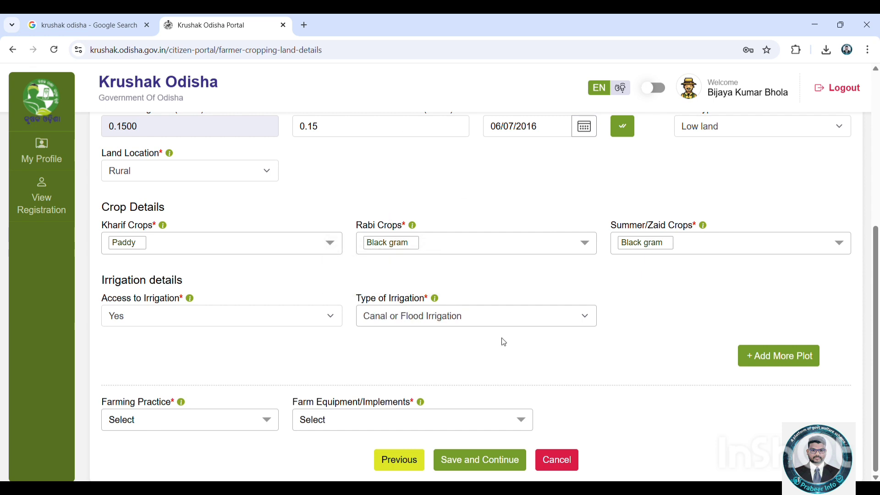
Choose Mixed Cropping as the Farming Practice
left_click(200, 422)
scroll(232, 350, "down", 5)
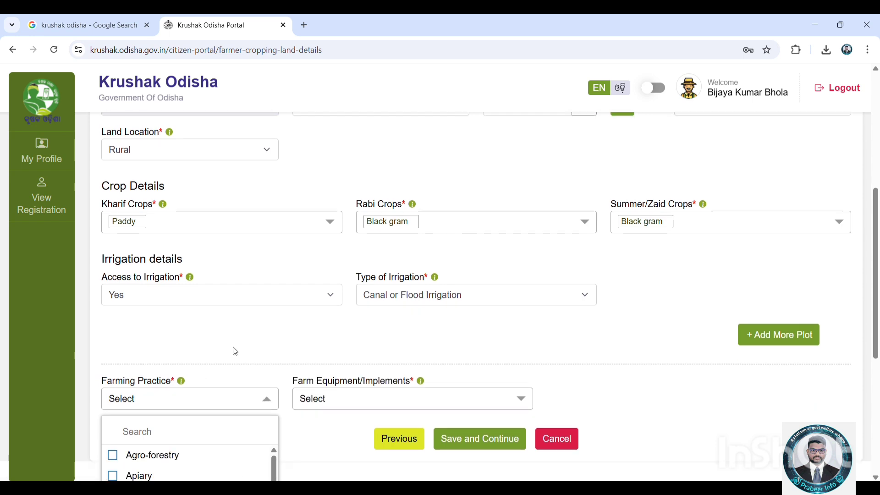
scroll(214, 280, "down", 3)
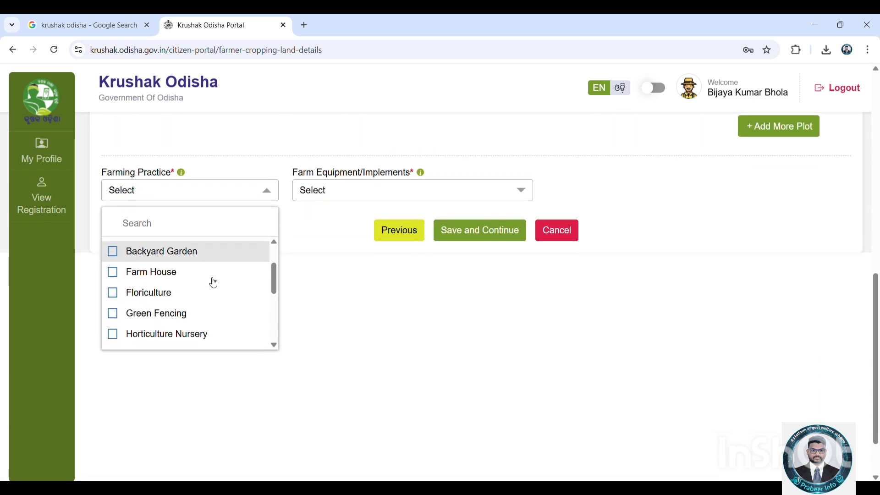
scroll(209, 293, "down", 4)
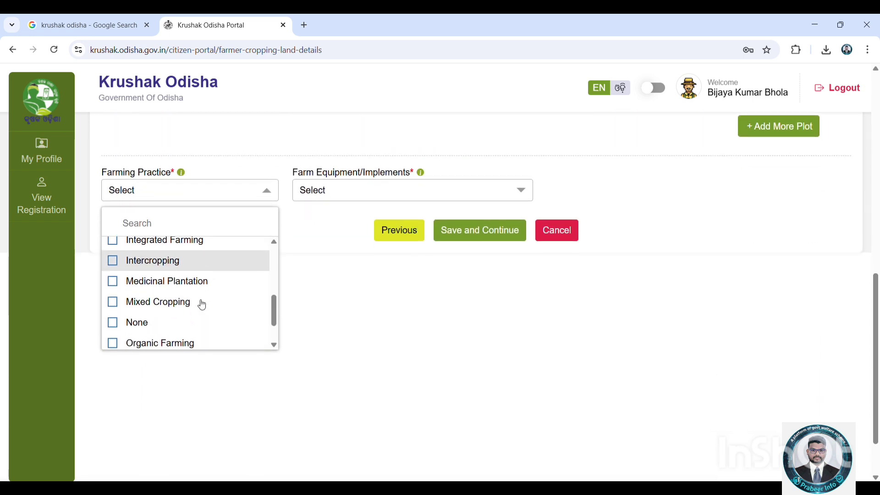
left_click(180, 264)
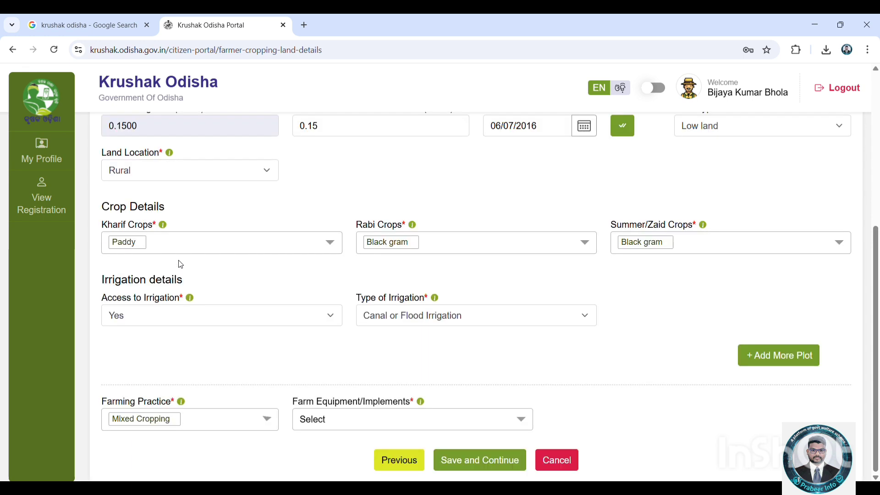
Set Farm Equipment/Implements to Not available and save the land details
left_click(355, 425)
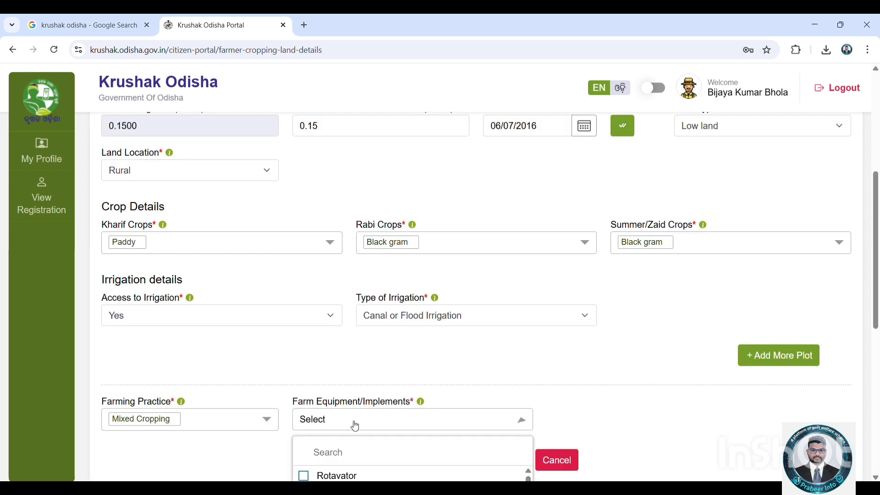
scroll(580, 345, "down", 3)
left_click(606, 292)
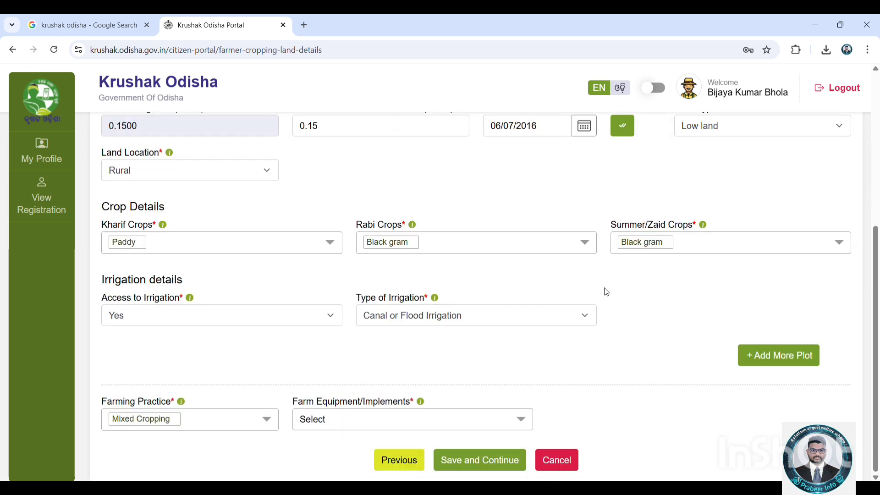
left_click(336, 424)
scroll(517, 324, "down", 4)
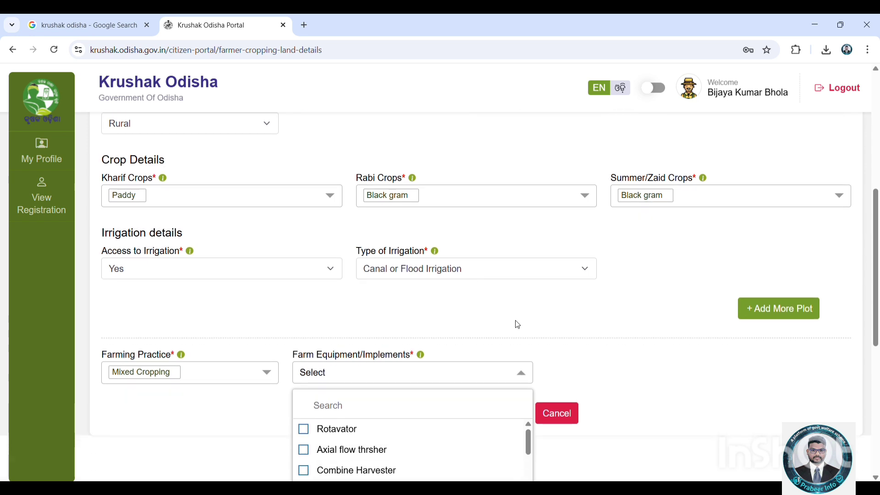
scroll(381, 356, "down", 4)
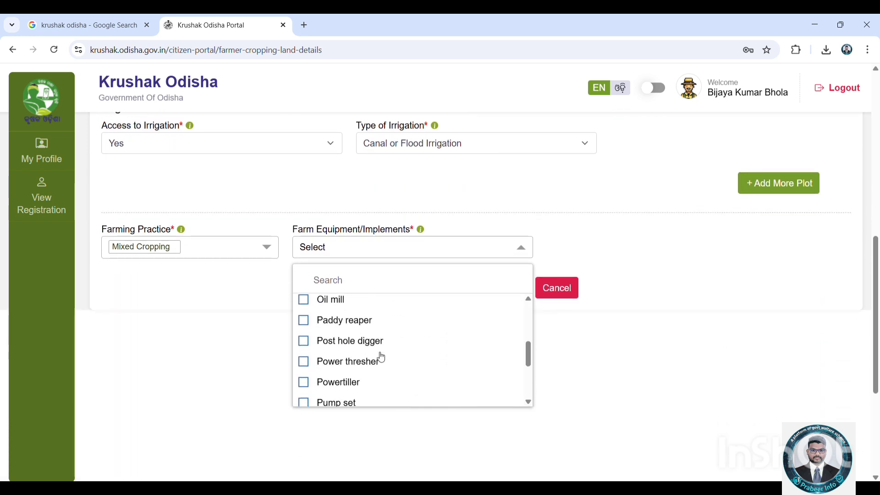
scroll(382, 356, "down", 6)
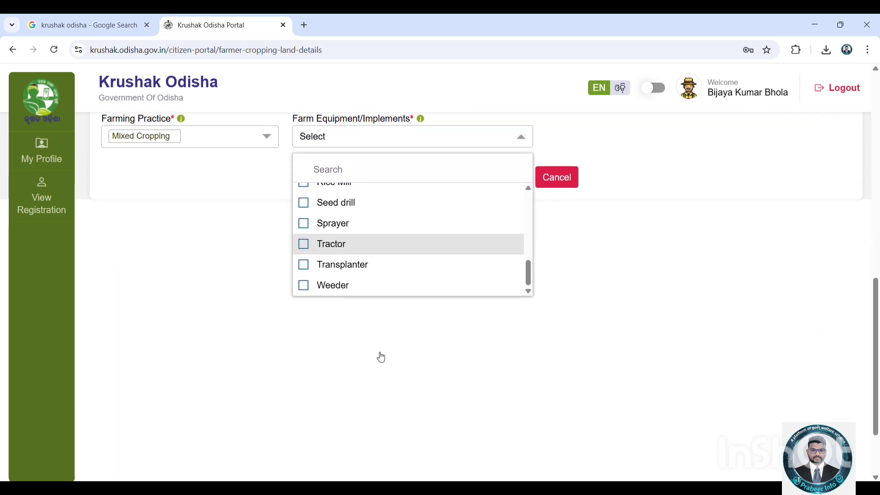
scroll(390, 270, "up", 10)
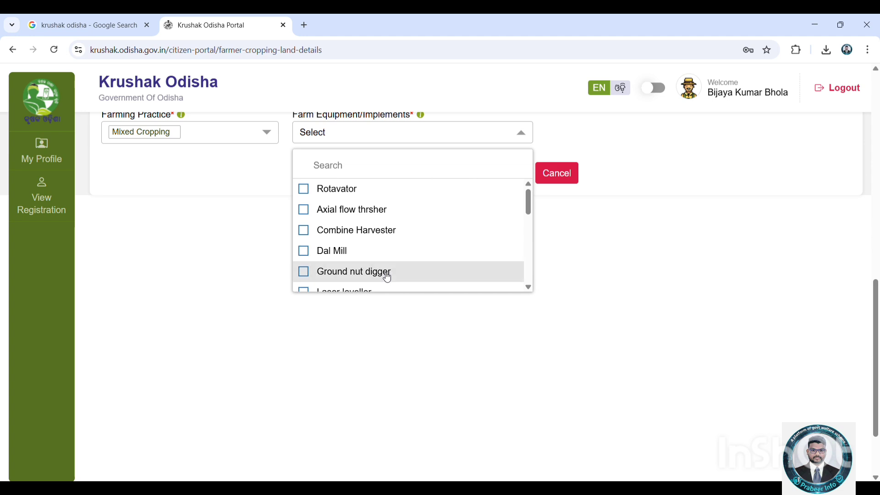
scroll(389, 257, "up", 1)
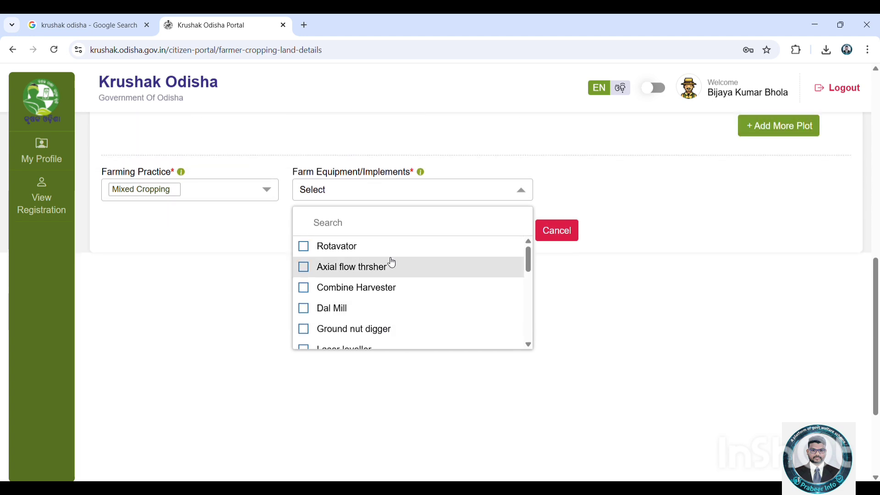
scroll(385, 285, "down", 4)
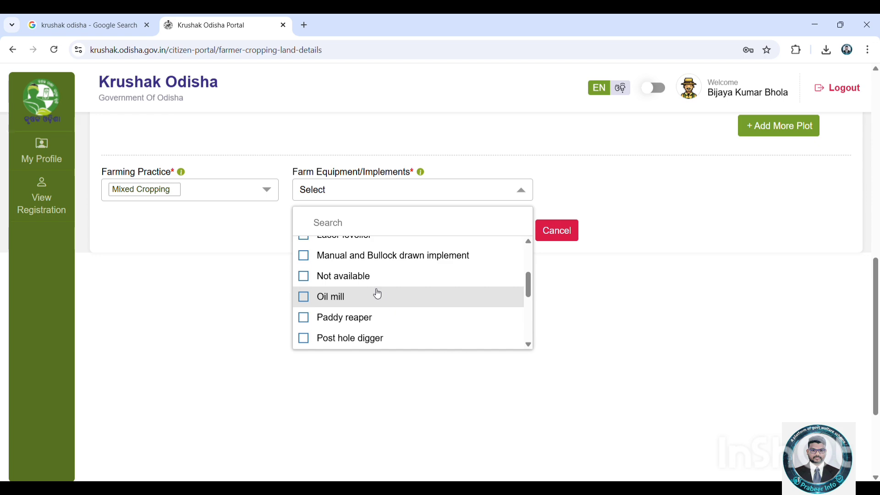
left_click(362, 276)
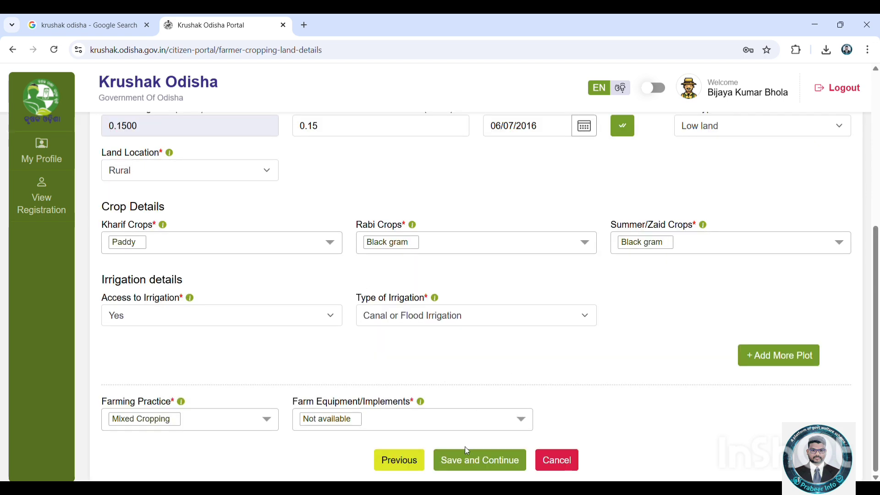
left_click(464, 458)
Confirm the land details save, submit the registration, and download the application PDF
left_click(418, 291)
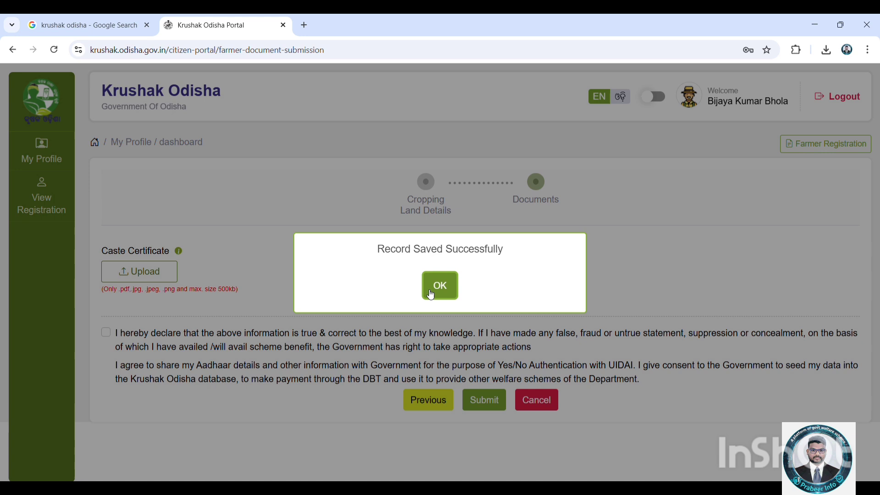
left_click(437, 288)
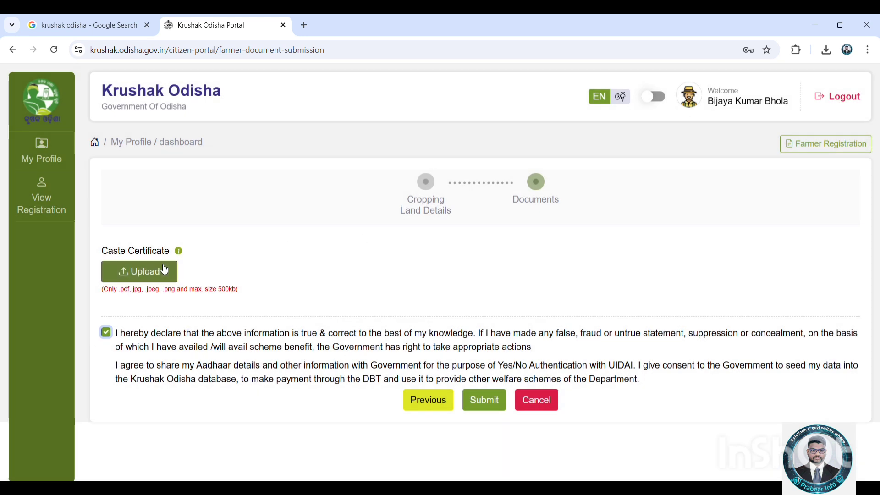
left_click(485, 399)
left_click(419, 297)
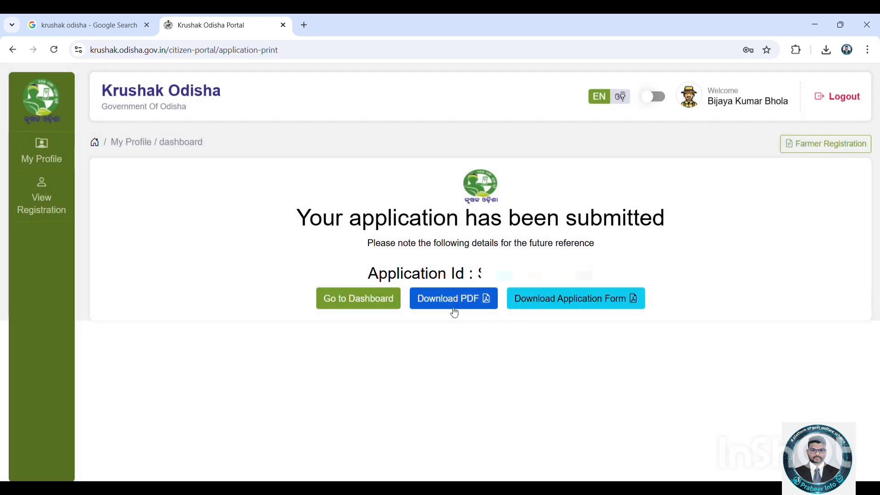
left_click(461, 303)
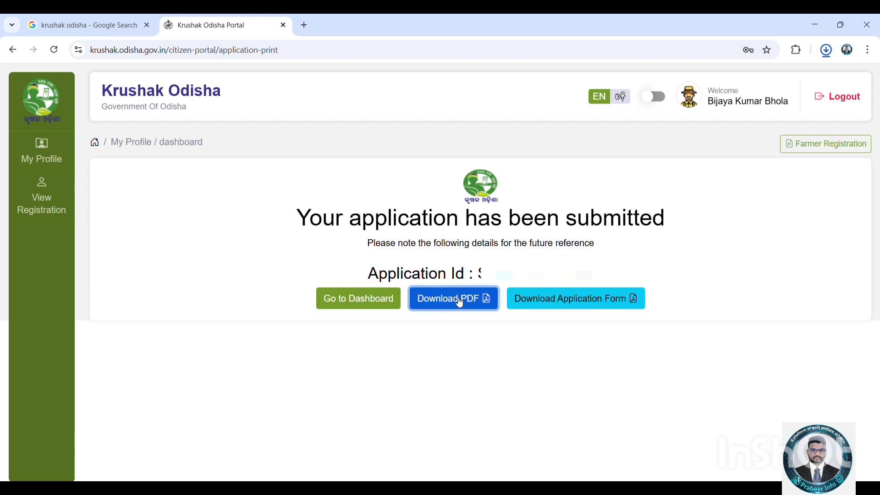